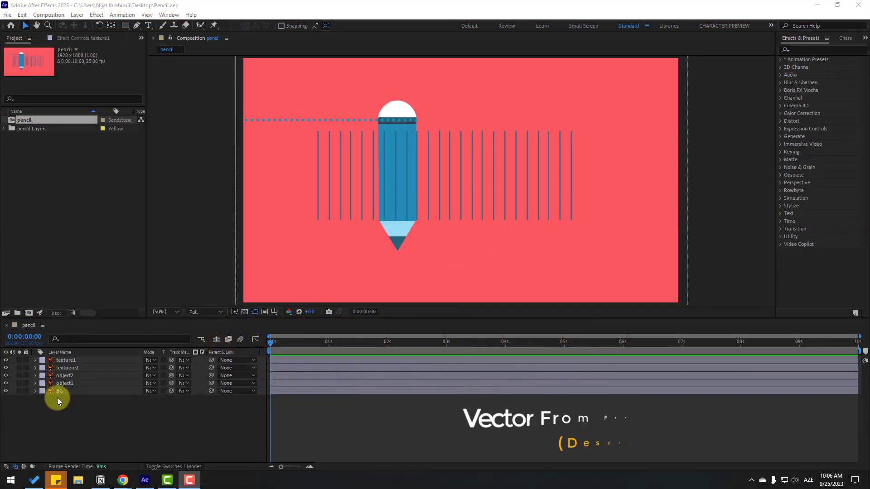
Lock the BG layer and move texture1, textuere2, object2 and object1 right of centre.
click(61, 391)
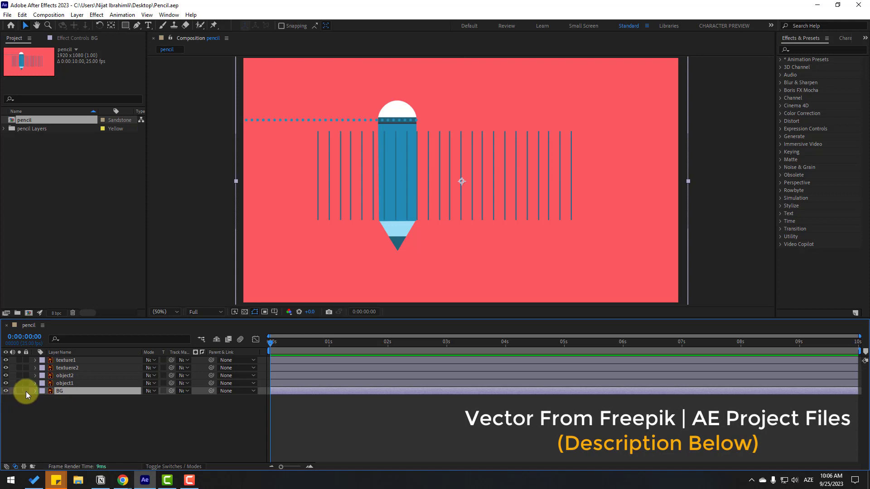
click(26, 390)
click(68, 383)
shift+click(68, 360)
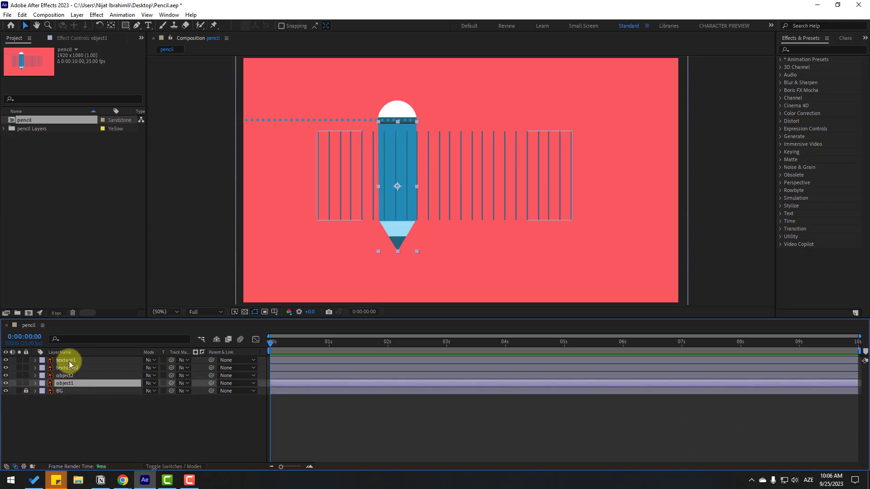
mouse_move(398, 210)
mouse_down()
mouse_move(449, 226)
mouse_move(479, 218)
mouse_up()
Turn on Title/Action Safe guides and drag the pencil layers back toward centre.
click(275, 312)
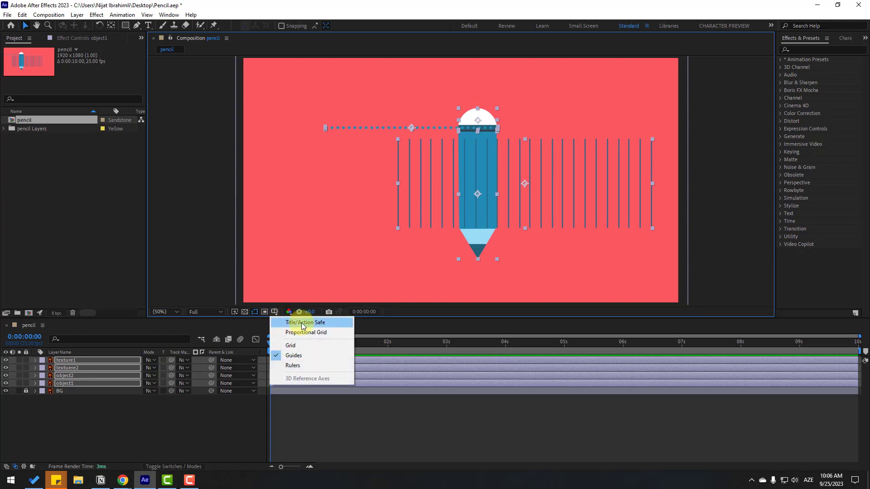
click(315, 323)
mouse_move(478, 210)
mouse_down()
mouse_move(462, 204)
mouse_move(460, 191)
mouse_move(468, 195)
mouse_up()
Solo object1 and move its anchor point onto the pencil tip with the Pan Behind tool.
click(69, 383)
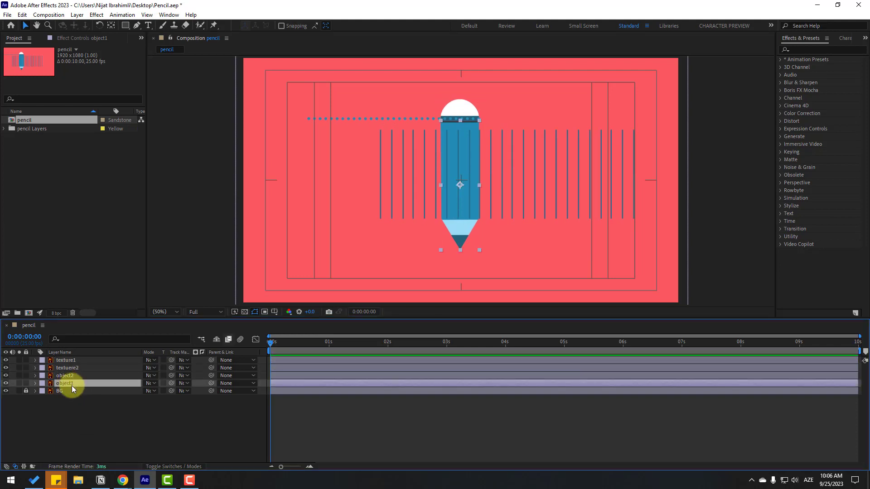
click(19, 383)
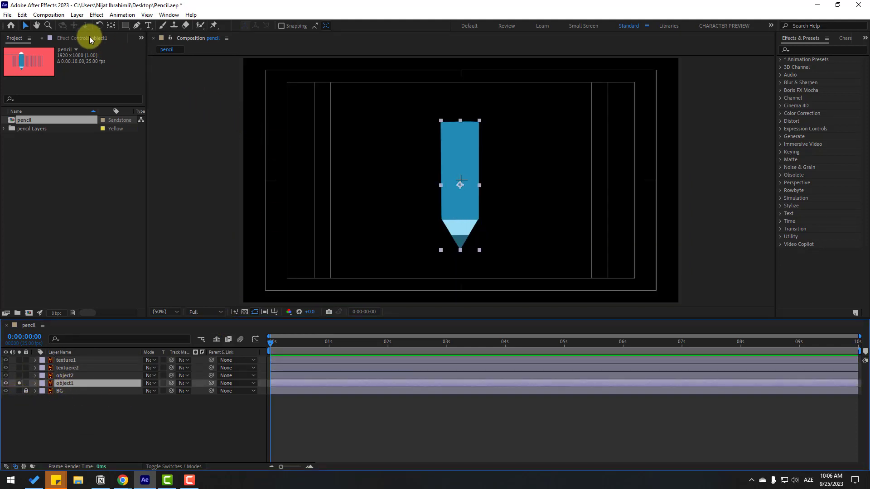
click(110, 27)
mouse_move(466, 194)
mouse_down()
mouse_move(470, 262)
mouse_move(443, 191)
mouse_up()
key(period)
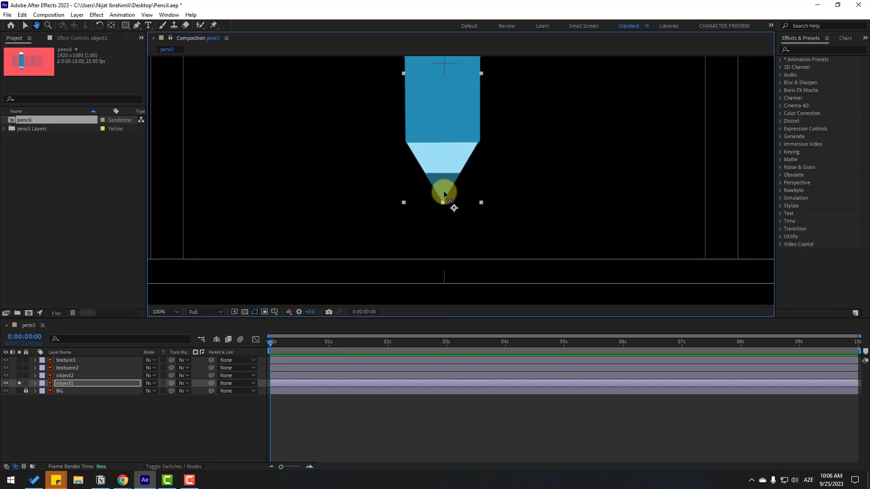
scroll(459, 240, up, 2)
drag(446, 236, 425, 225)
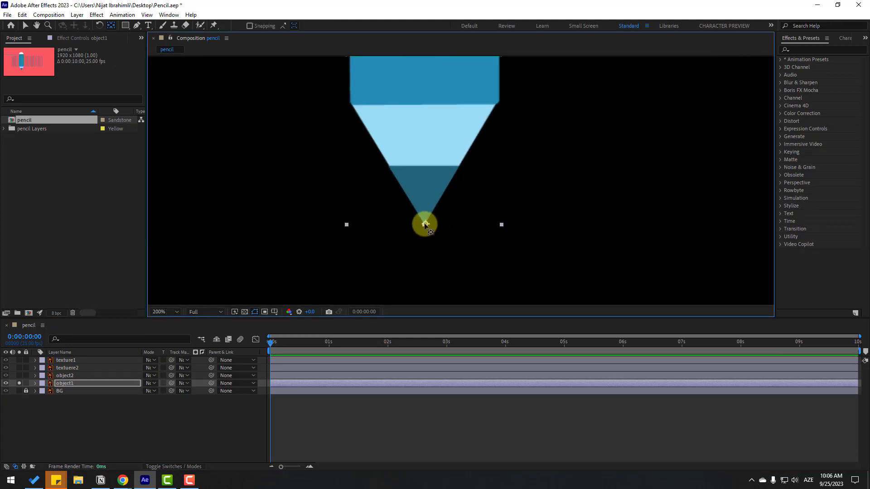
click(25, 27)
key(comma)
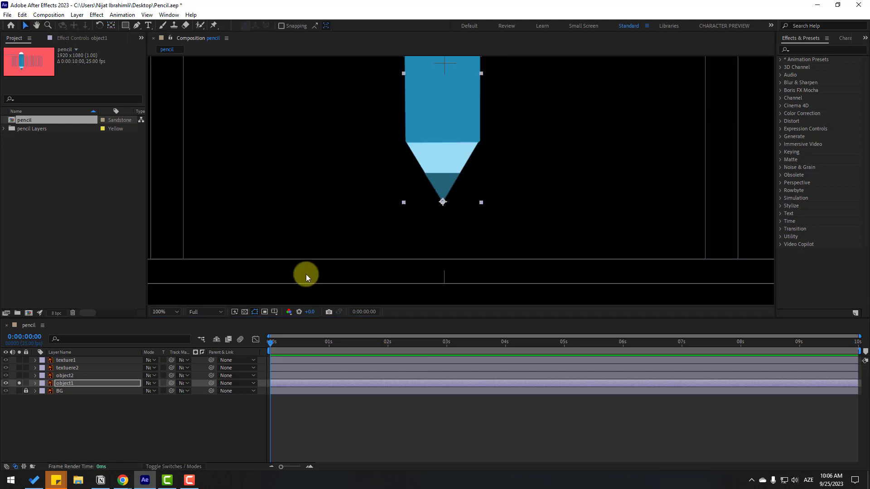
Solo the object2 cap, set its Parent & Link to object1, then unsolo it.
click(18, 383)
click(66, 376)
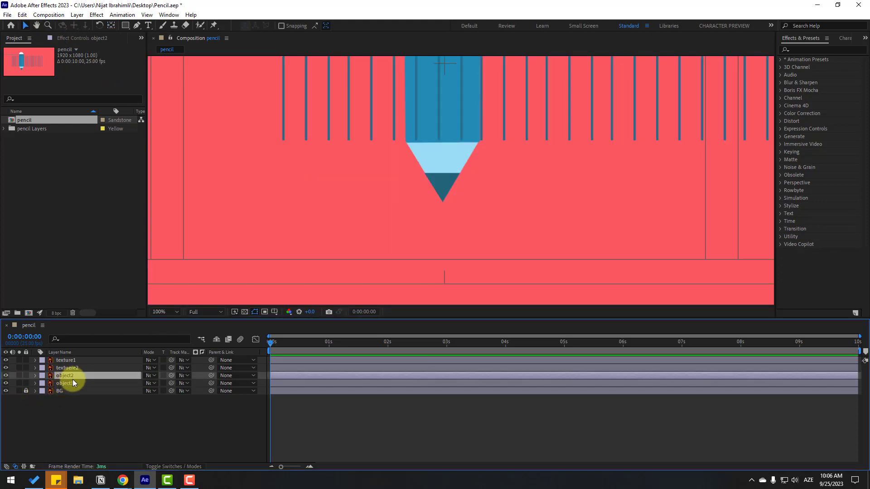
click(19, 376)
scroll(464, 177, down, 2)
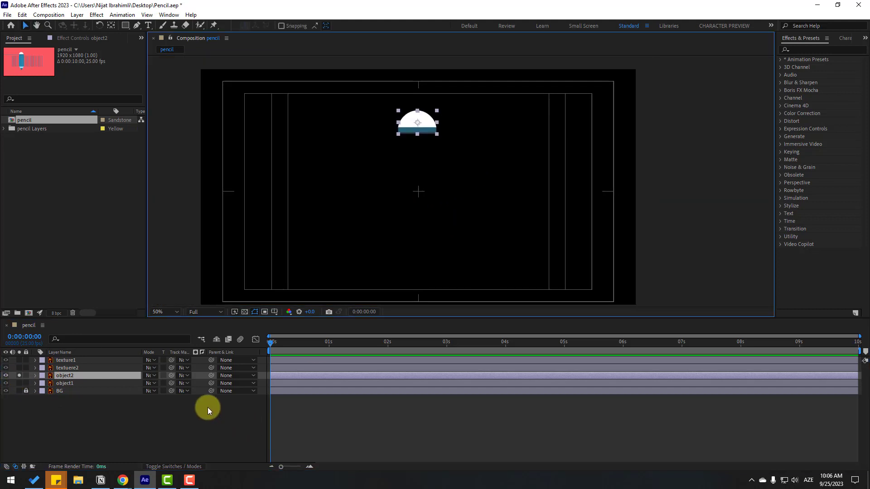
drag(209, 375, 66, 382)
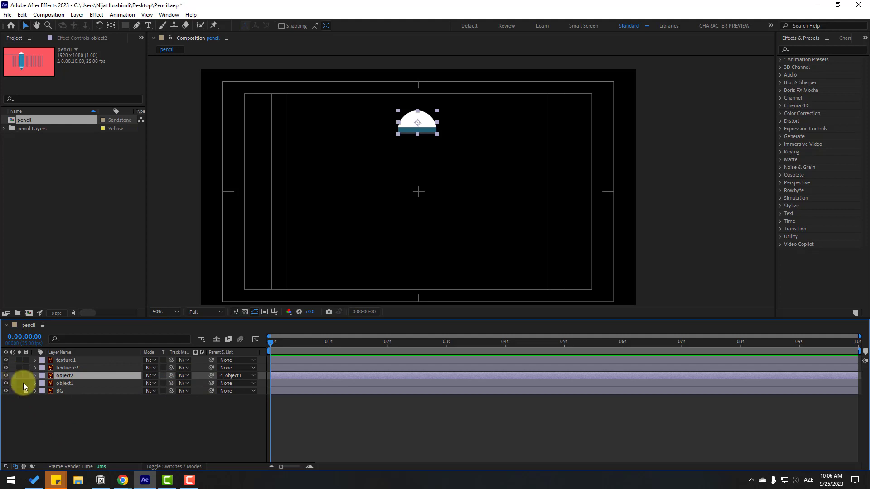
click(19, 376)
click(26, 391)
Test-rotate object1 to confirm the cap follows, then undo the rotation.
click(69, 383)
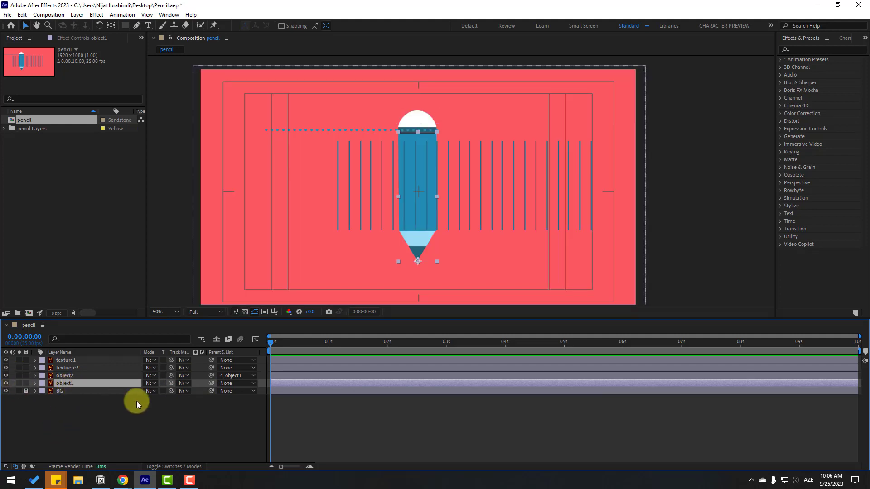
key(r)
mouse_move(157, 396)
mouse_down()
mouse_move(167, 394)
mouse_move(50, 390)
mouse_up()
key(ctrl+z)
click(96, 398)
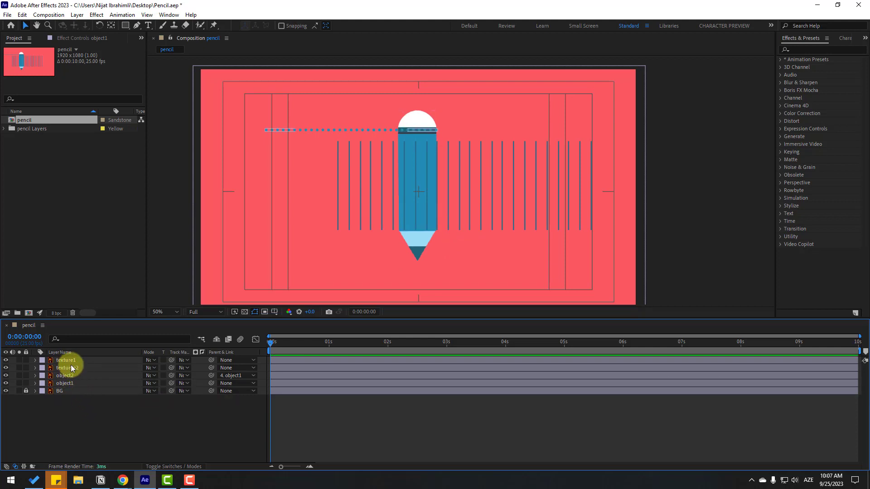
Set texture1's Track Matte to the object1 pencil body.
click(66, 361)
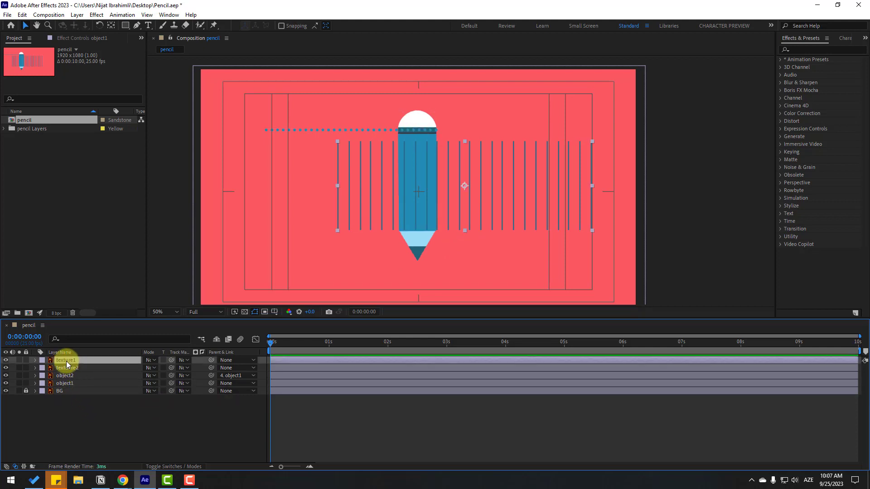
click(19, 360)
click(18, 360)
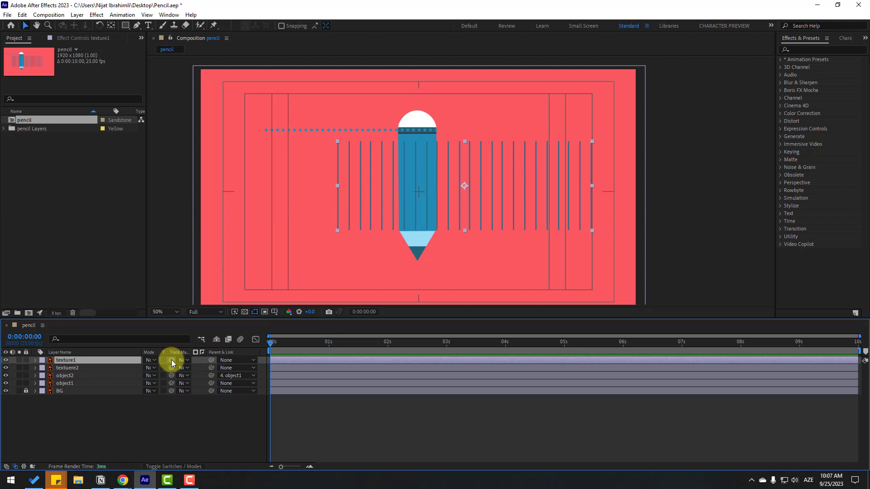
mouse_move(171, 361)
mouse_down()
mouse_move(130, 360)
mouse_move(53, 386)
mouse_move(64, 384)
mouse_up()
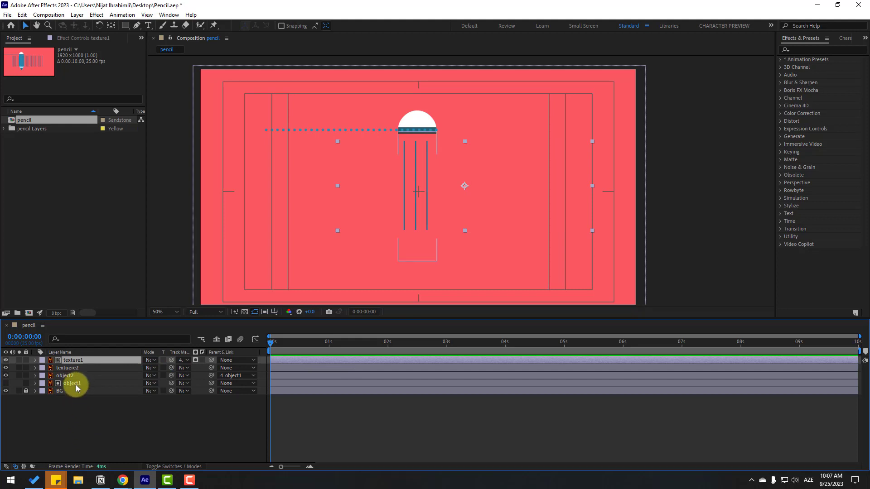
Turn object1's visibility back on and reselect texture1.
click(75, 384)
click(6, 384)
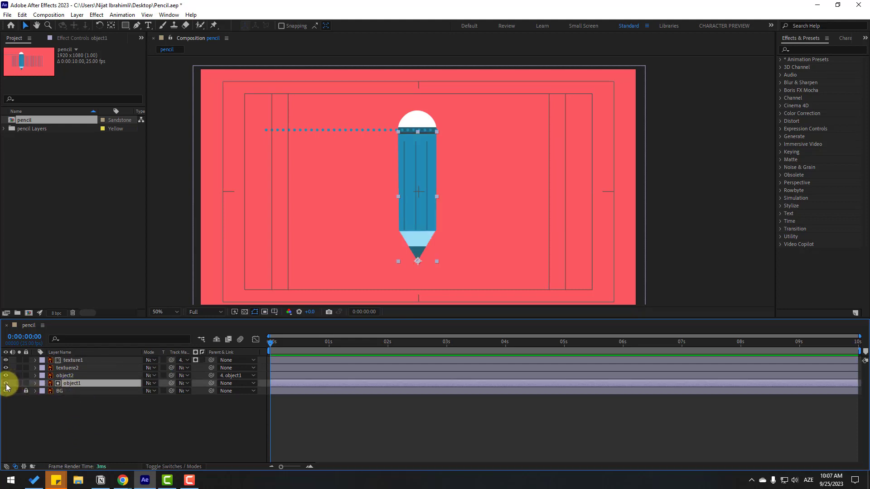
click(72, 415)
click(77, 360)
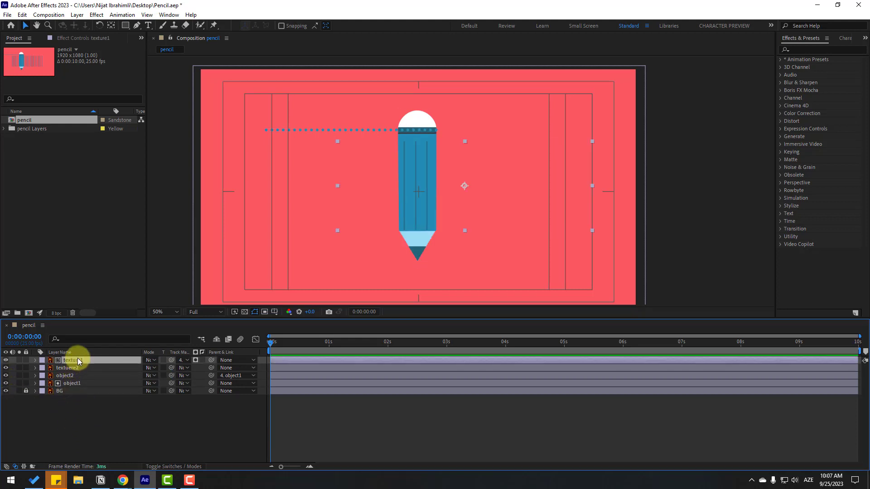
Keyframe texture1's Position at 0s and 6s, sliding the stripes left, with the work area ending at 6s.
key(p)
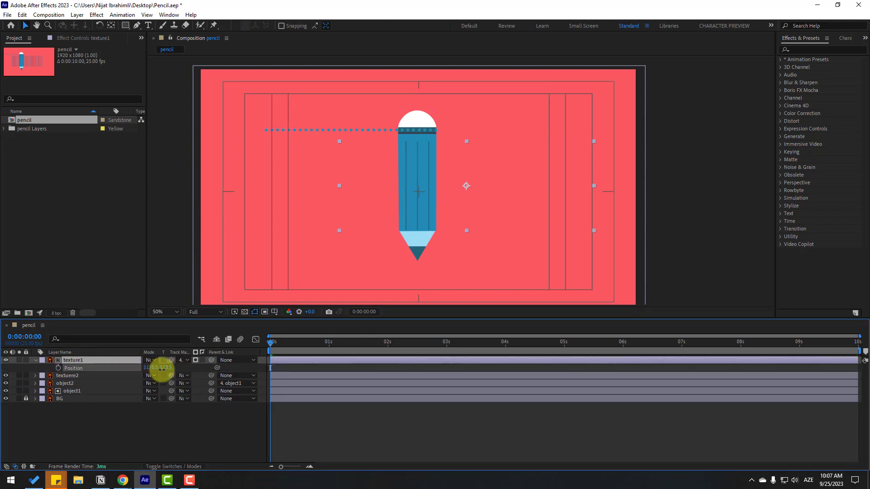
drag(154, 368, 277, 365)
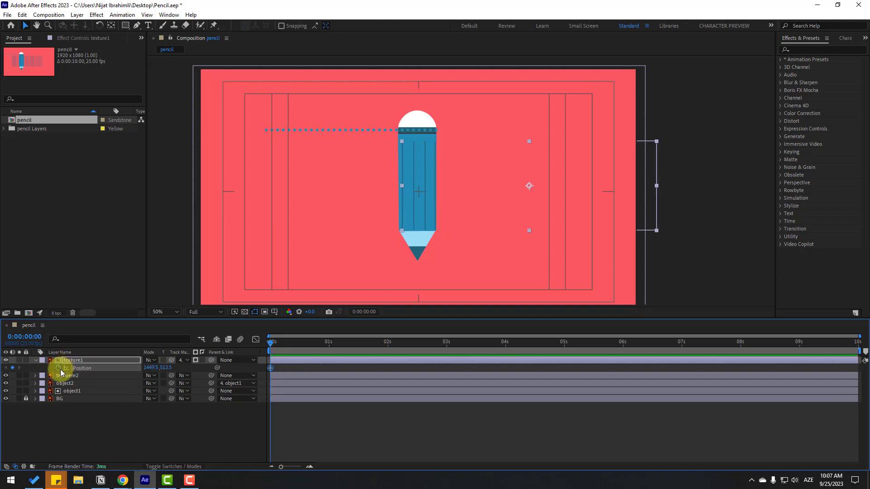
click(623, 341)
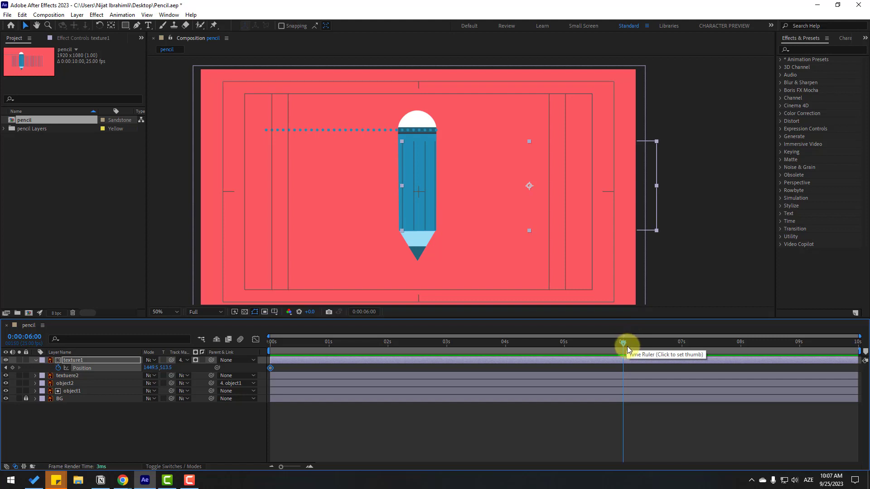
key(n)
drag(161, 375, 158, 461)
Preview the stripe animation twice and return to the start of the timeline.
key(space)
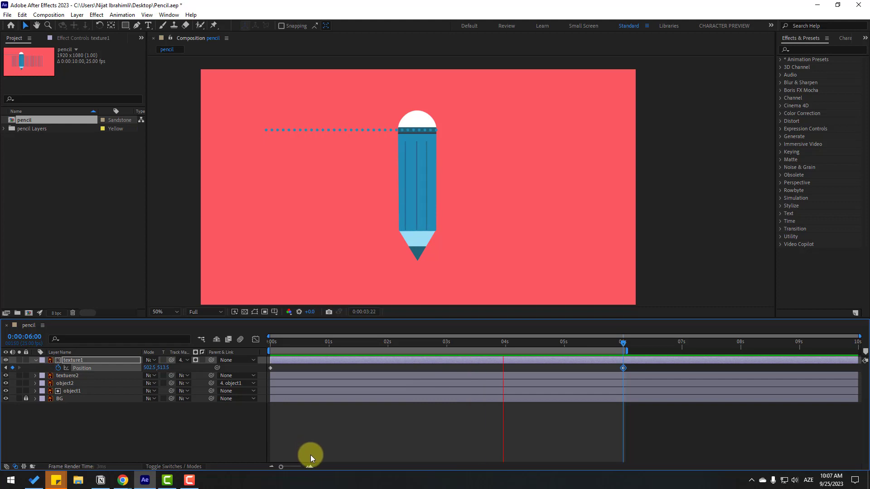
key(space)
drag(632, 368, 240, 384)
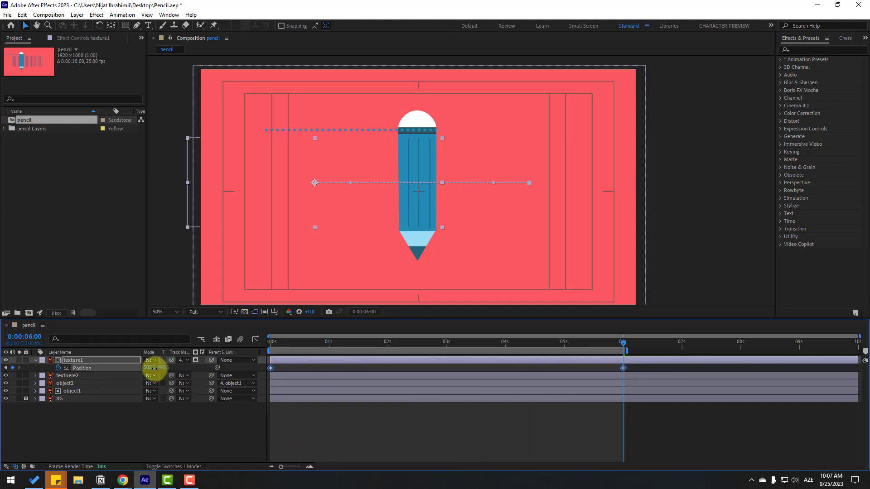
key(space)
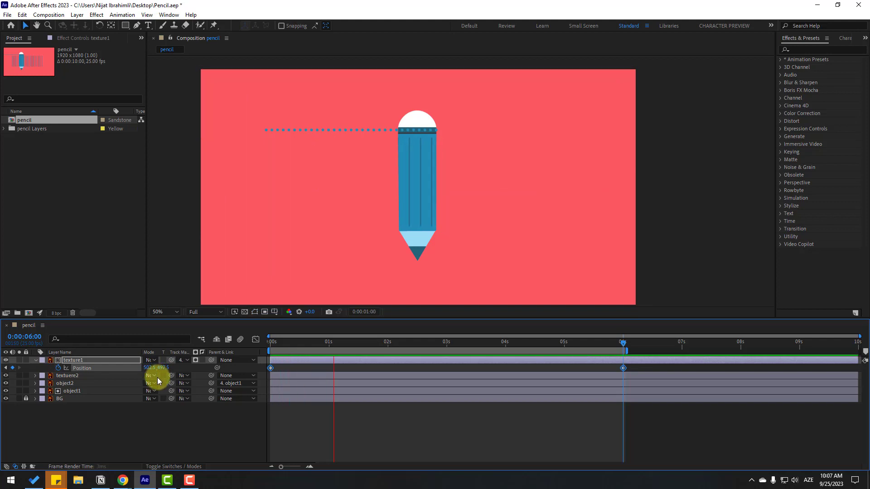
key(space)
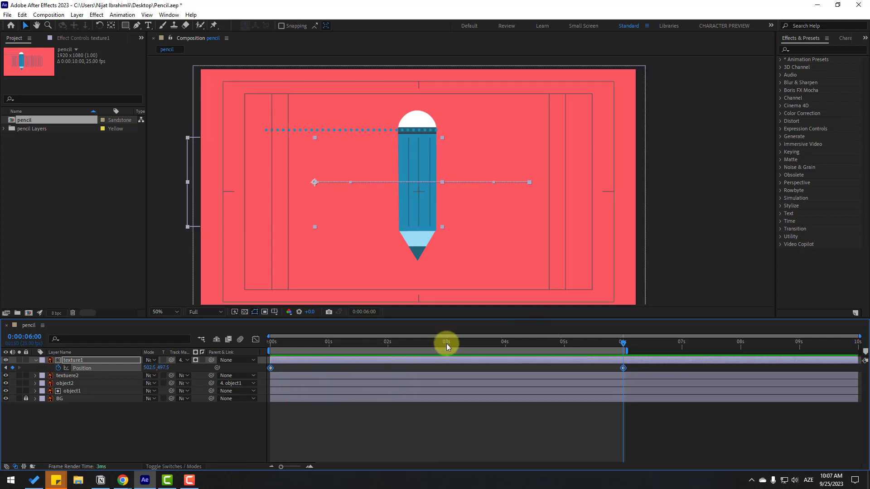
key(Home)
click(72, 377)
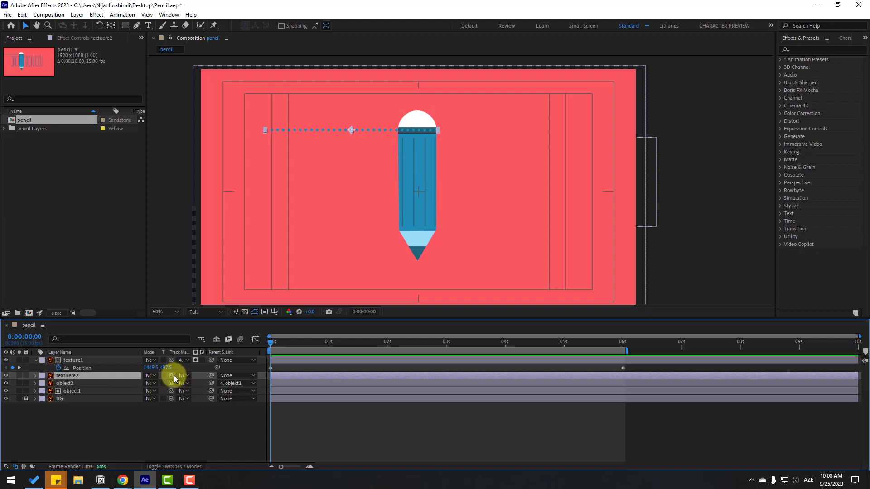
Use object2 as textuere2's track matte and make object2 visible again.
drag(172, 376, 76, 384)
click(72, 384)
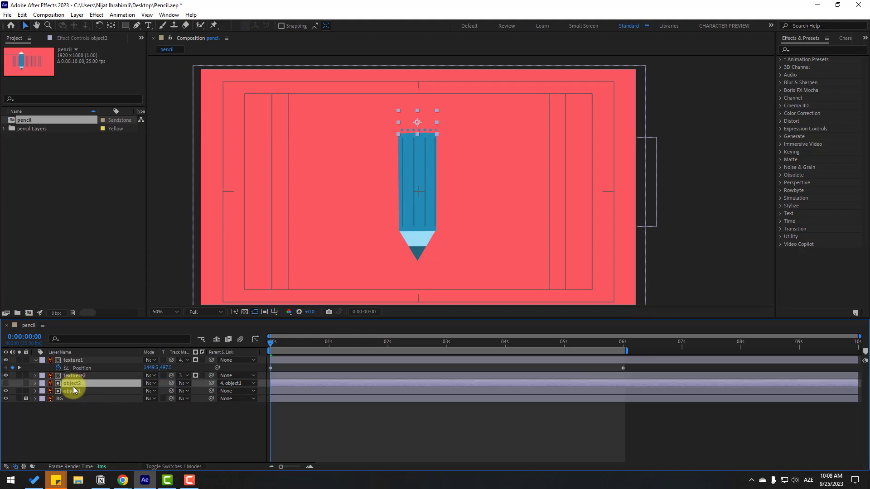
click(5, 385)
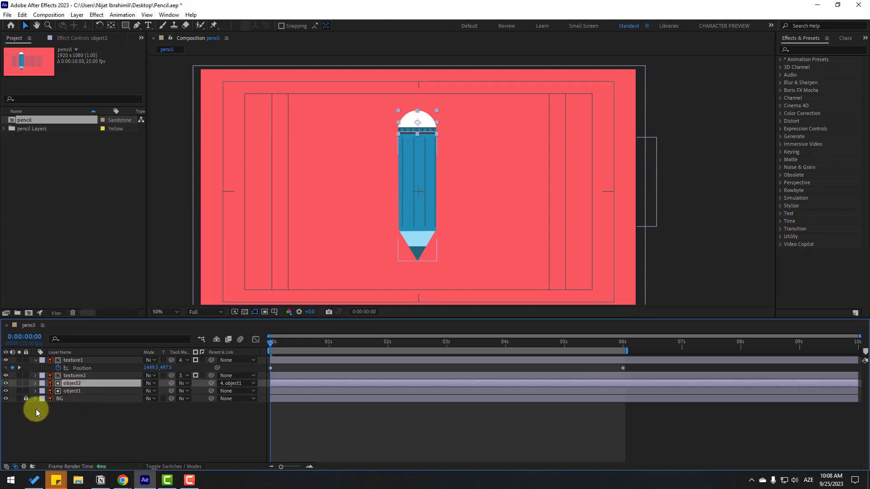
Keyframe texture2's Position, starting right at 0s and sliding left by 6s.
click(80, 377)
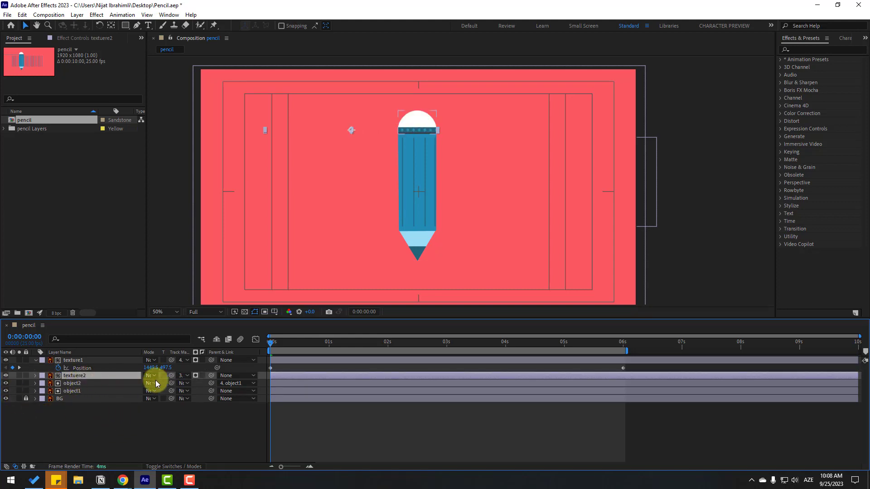
key(p)
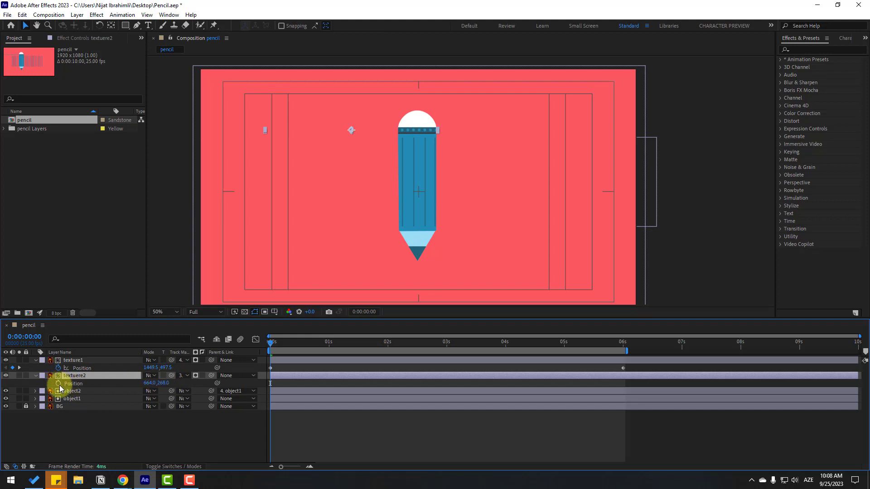
click(58, 383)
drag(152, 385, 409, 371)
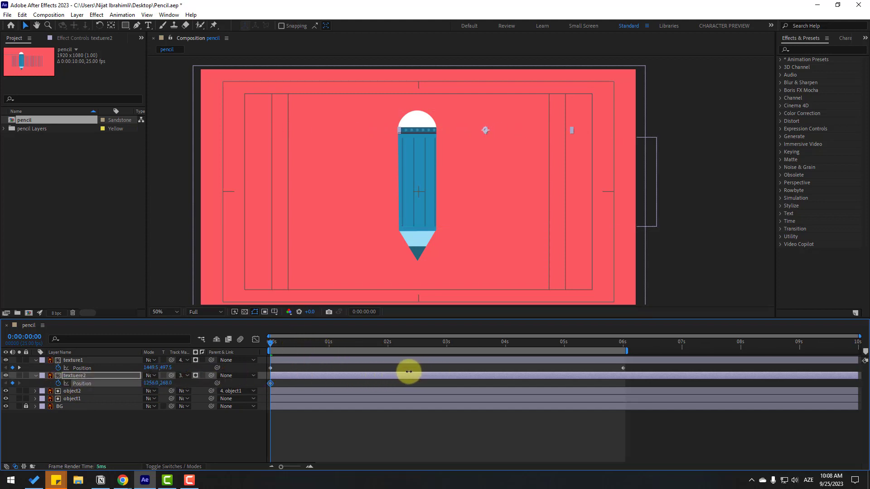
drag(285, 348, 623, 354)
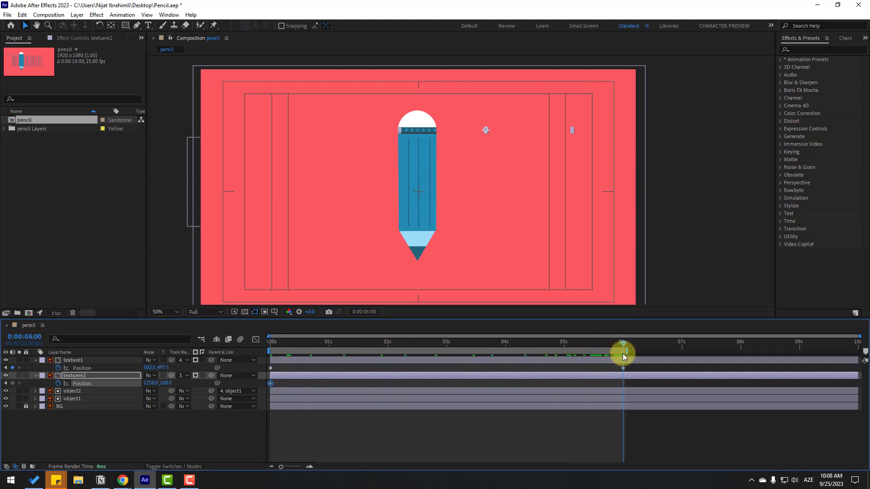
drag(150, 390, 1, 379)
Preview the animation and push texture2's 6-second position further left.
click(379, 432)
key(space)
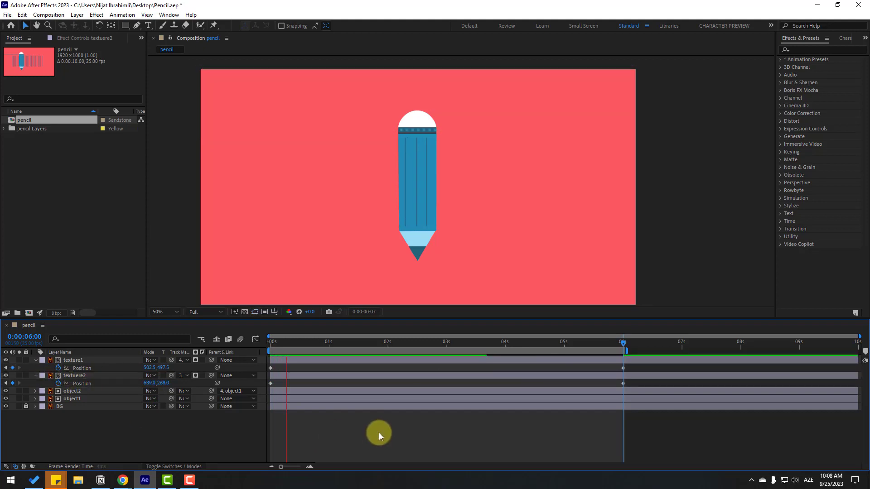
key(space)
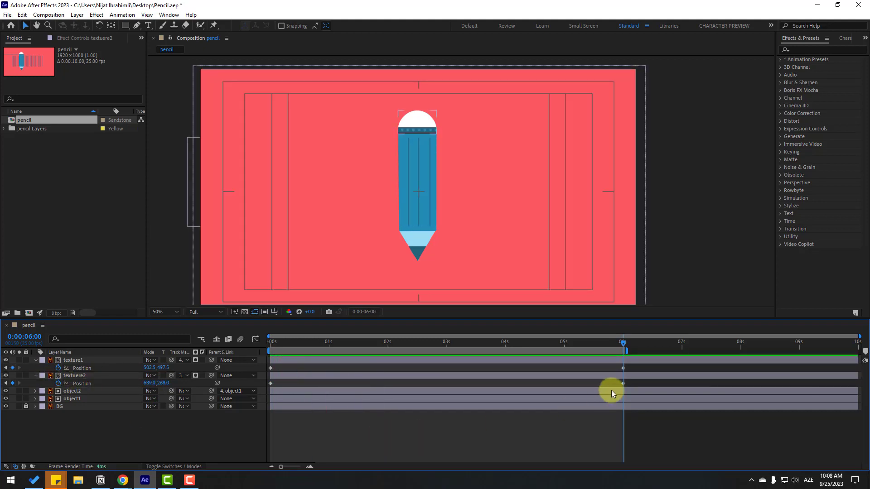
click(624, 383)
mouse_move(149, 383)
mouse_down()
mouse_move(16, 385)
mouse_move(78, 395)
mouse_up()
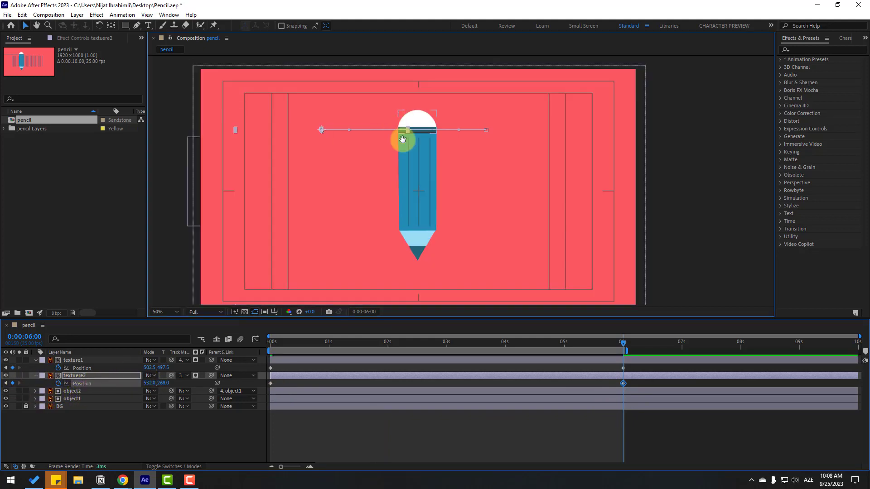
At 6s, set texture2's Position X to 651 and texture1's X to 469.5.
scroll(433, 117, up, 6)
drag(247, 253, 380, 202)
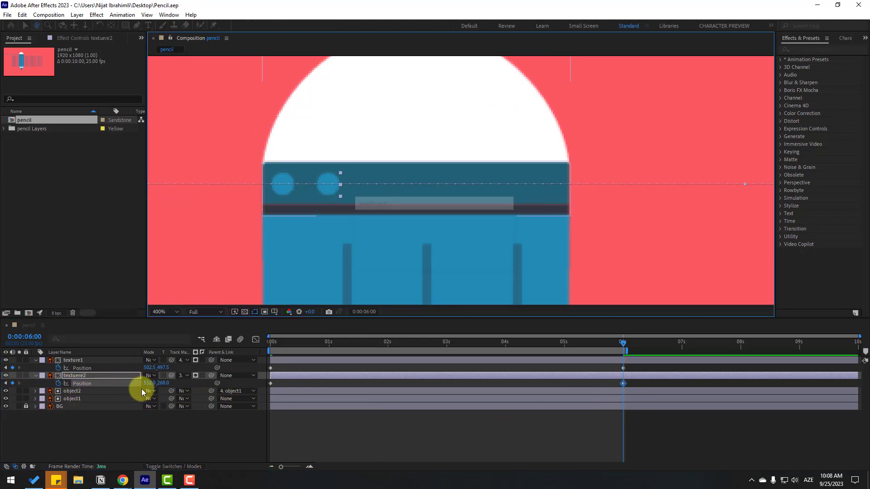
mouse_move(146, 383)
mouse_down()
mouse_move(208, 380)
mouse_move(179, 380)
mouse_move(194, 381)
mouse_up()
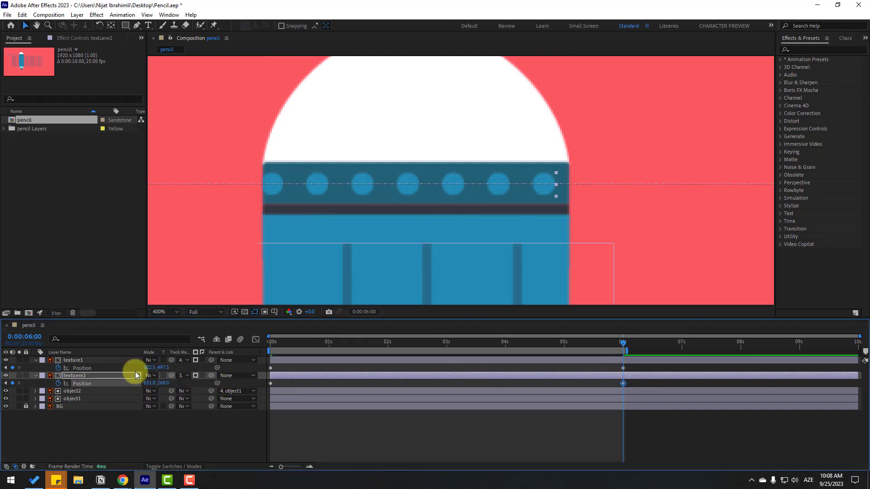
click(78, 365)
click(624, 368)
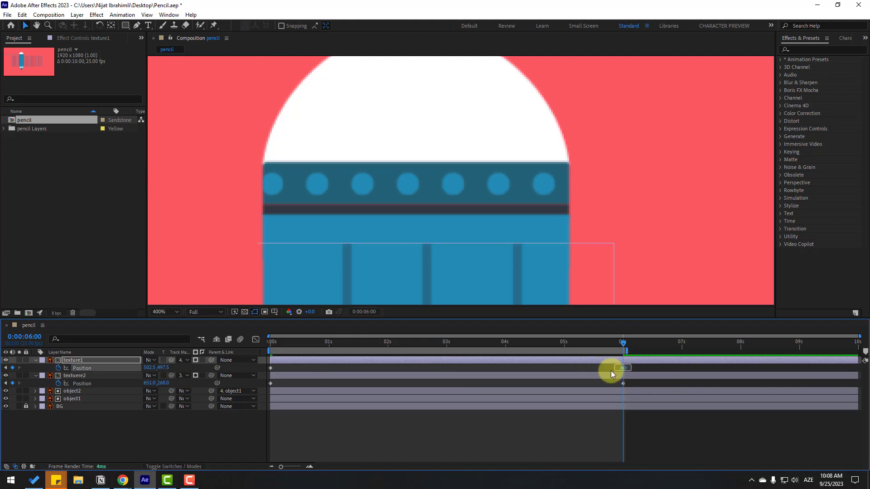
drag(149, 368, 130, 360)
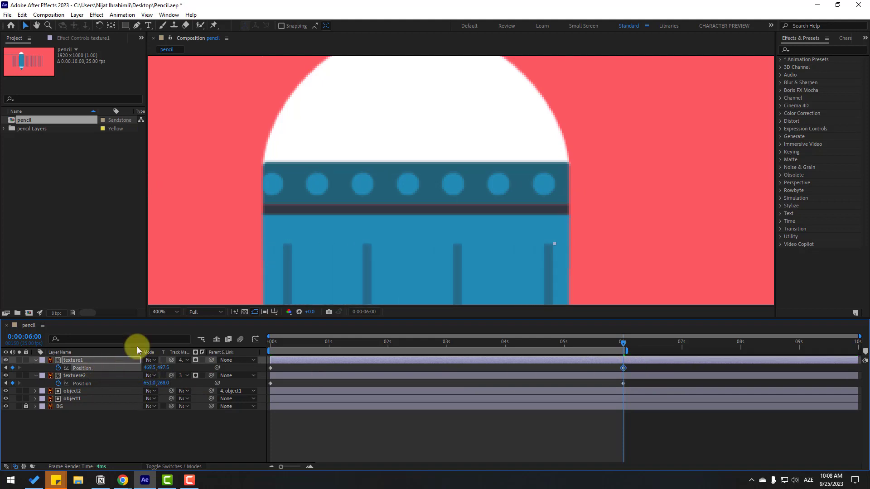
Set the viewer magnification to Fit and preview the animation.
click(181, 314)
click(177, 158)
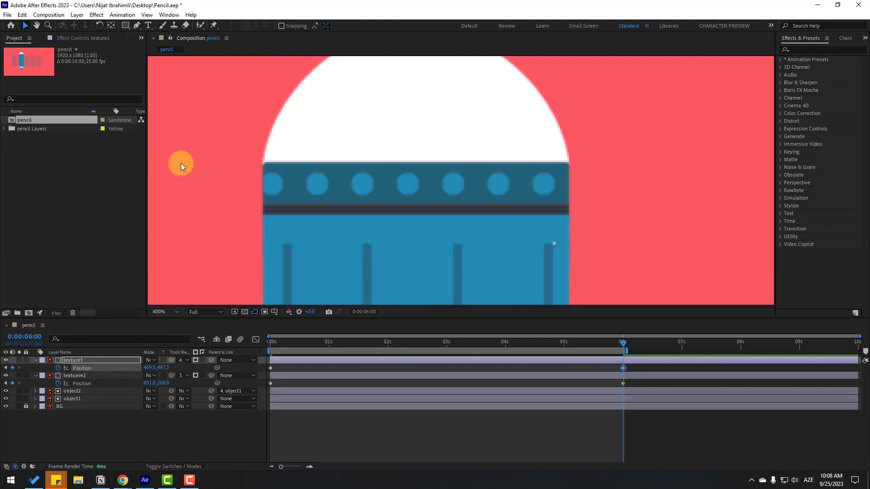
key(space)
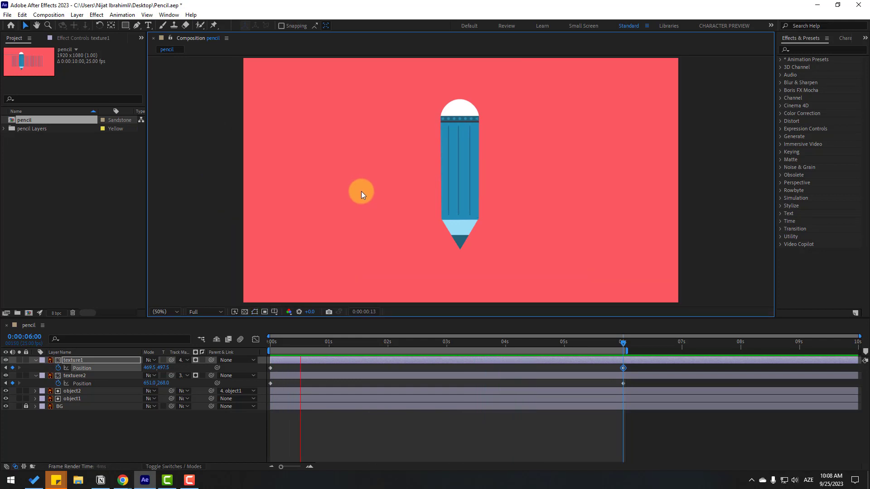
click(619, 345)
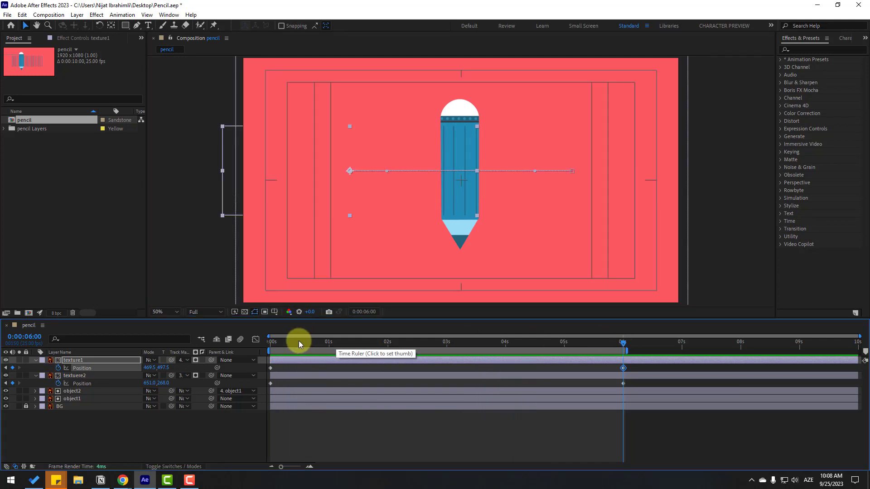
At 0s, parent texture1 and texture2 to object1.
key(Home)
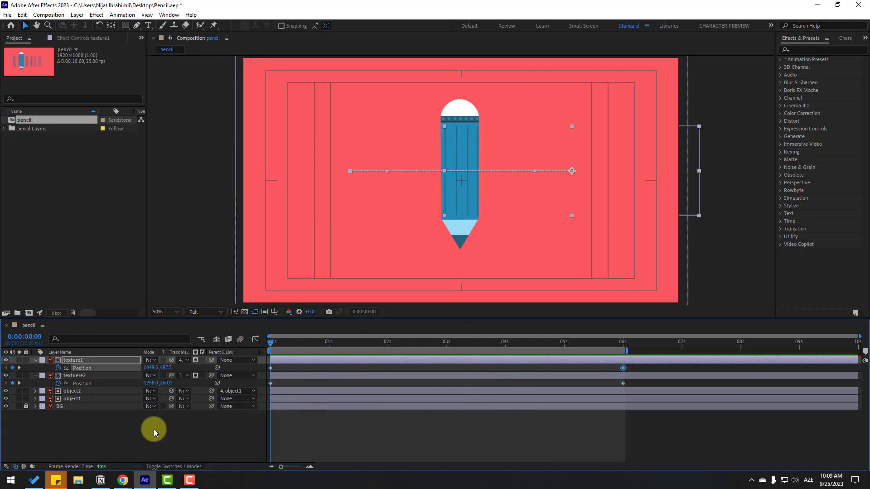
click(77, 360)
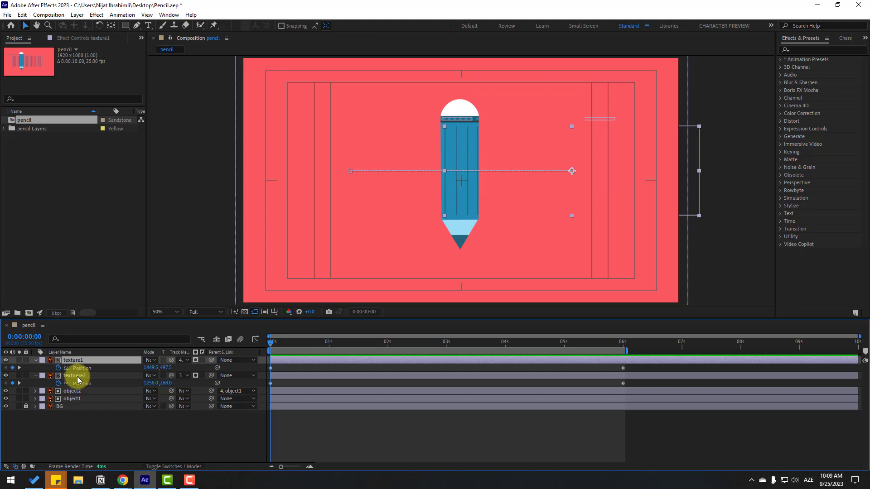
shift+click(77, 376)
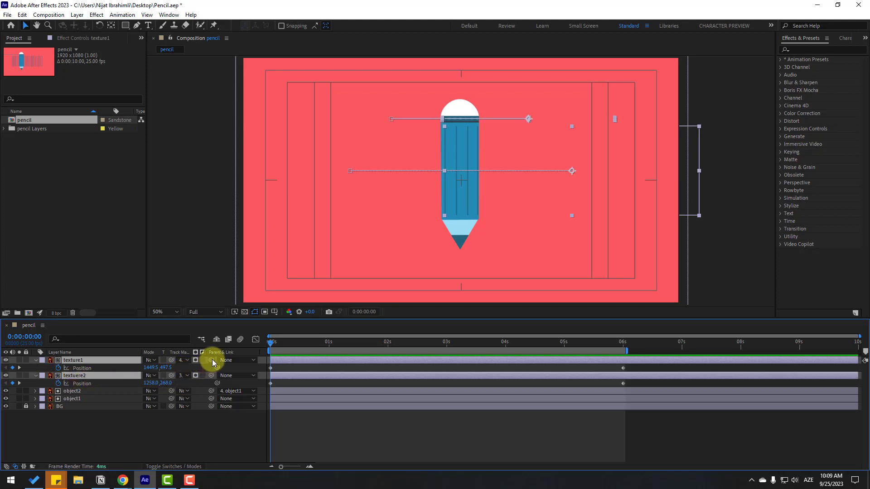
drag(211, 360, 72, 399)
Give object1 a 0s Rotation keyframe of -6°.
click(74, 398)
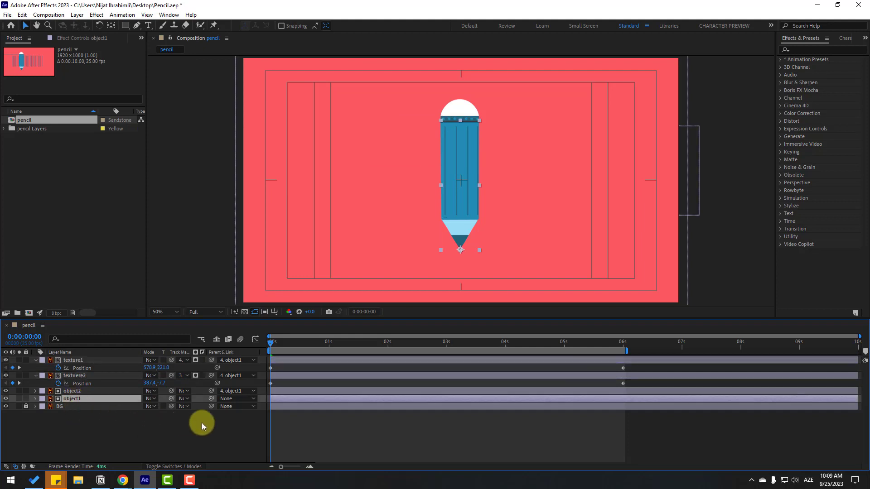
key(r)
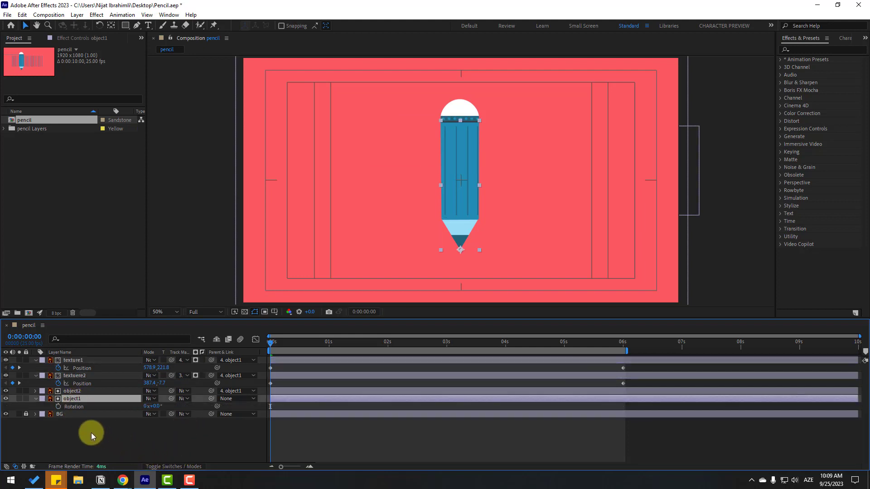
click(155, 407)
text(-6)
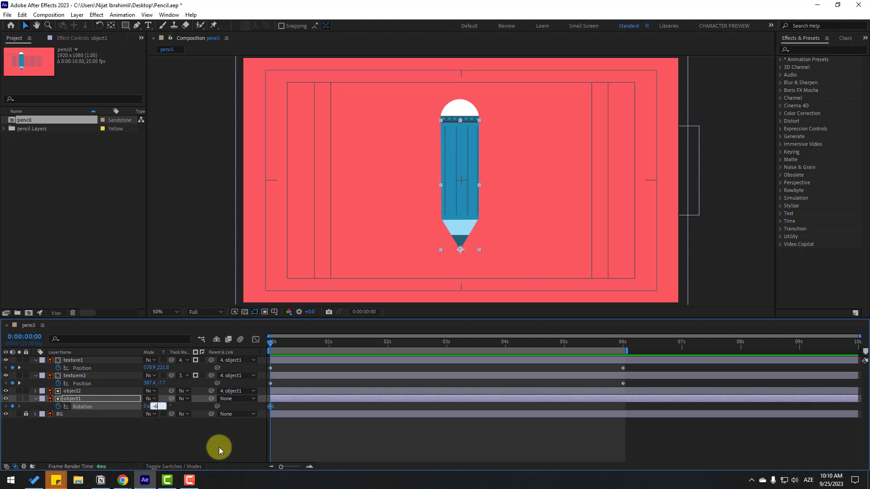
key(Return)
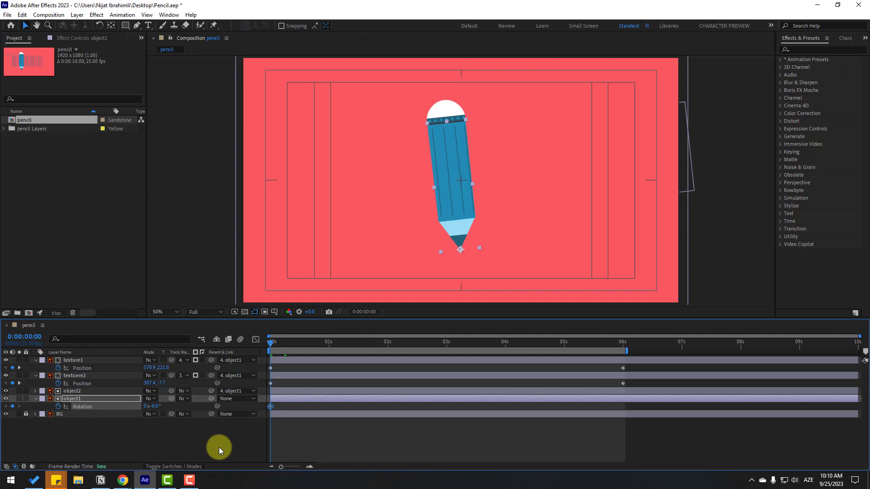
Jump forward 10 frames and set object1's Rotation to 6°.
click(358, 312)
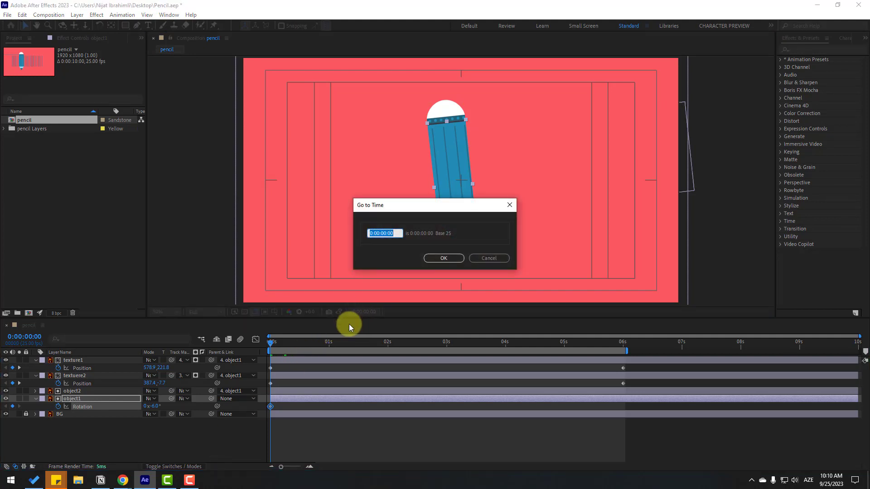
text(+10)
click(445, 257)
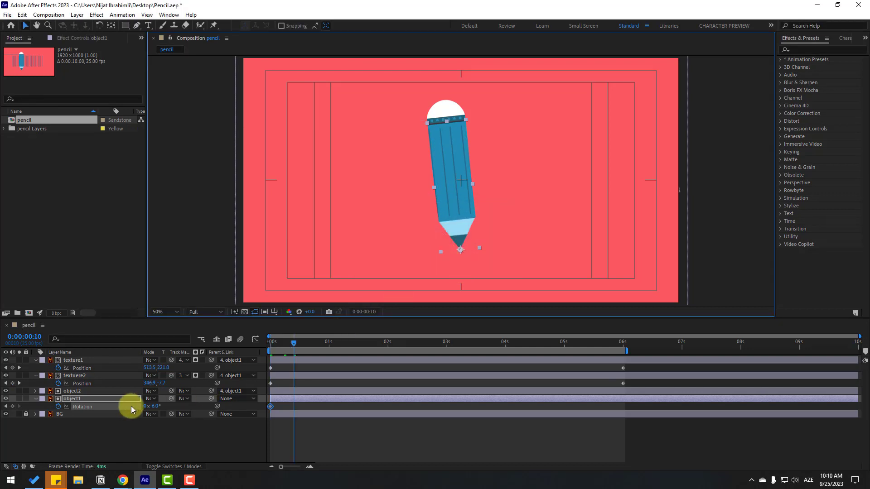
click(155, 411)
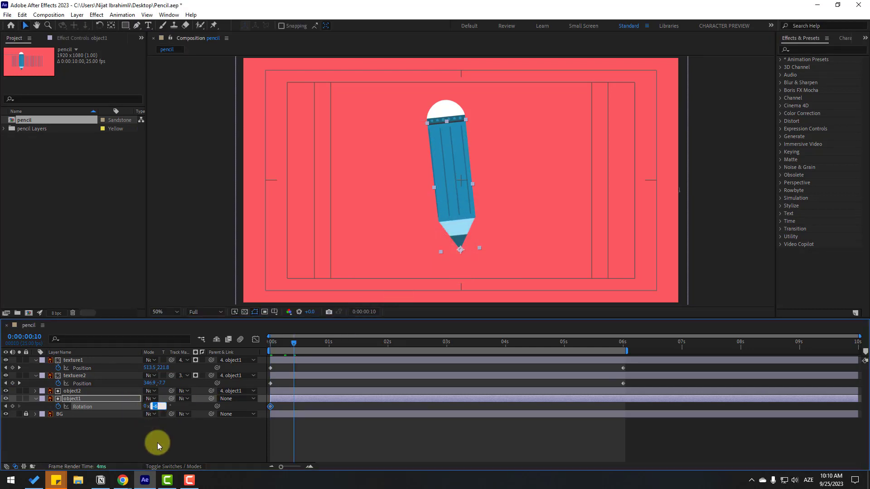
text(6)
key(Return)
Set Rotation back to -6° at frame 20, preview the rocking, and select all three keyframes.
key(shift+Page_Down)
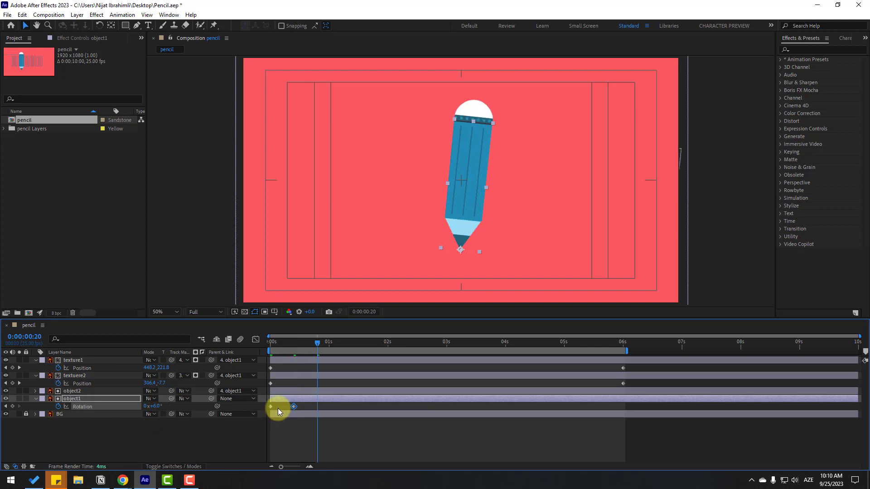
click(271, 407)
key(ctrl+c)
key(ctrl+v)
key(space)
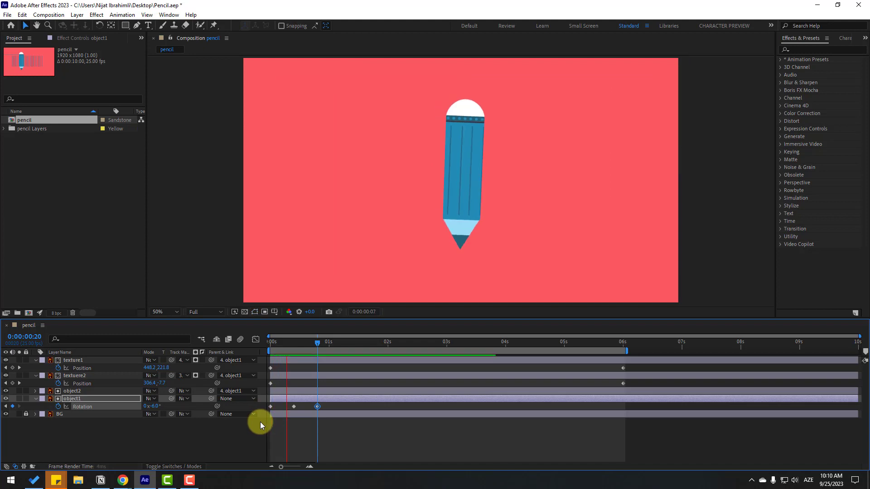
key(space)
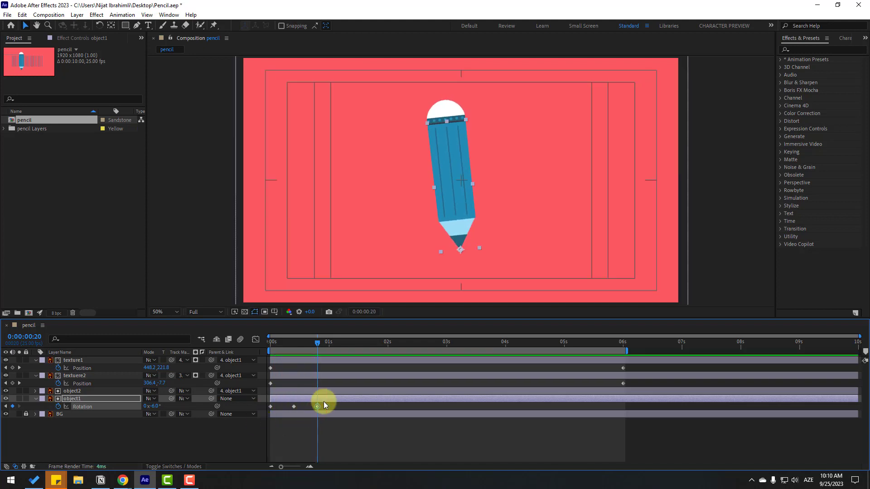
drag(328, 407, 258, 414)
Apply Easy Ease to the three selected Rotation keyframes.
right_click(319, 407)
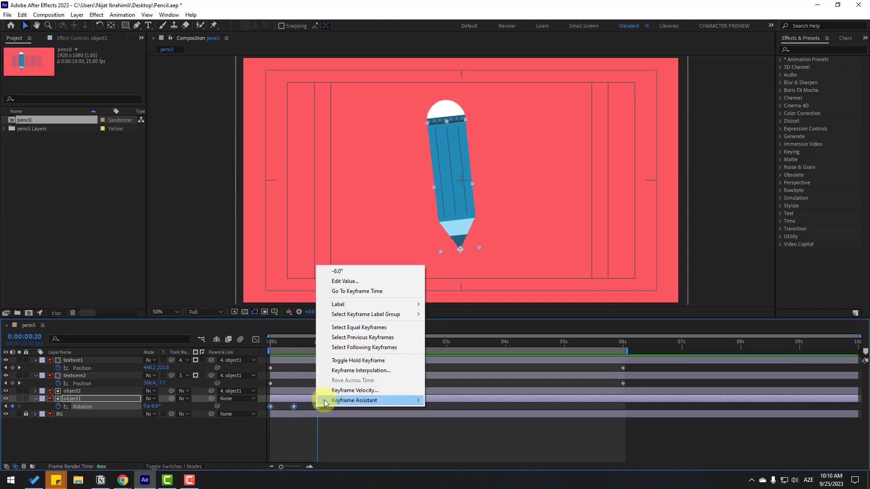
mouse_move(320, 401)
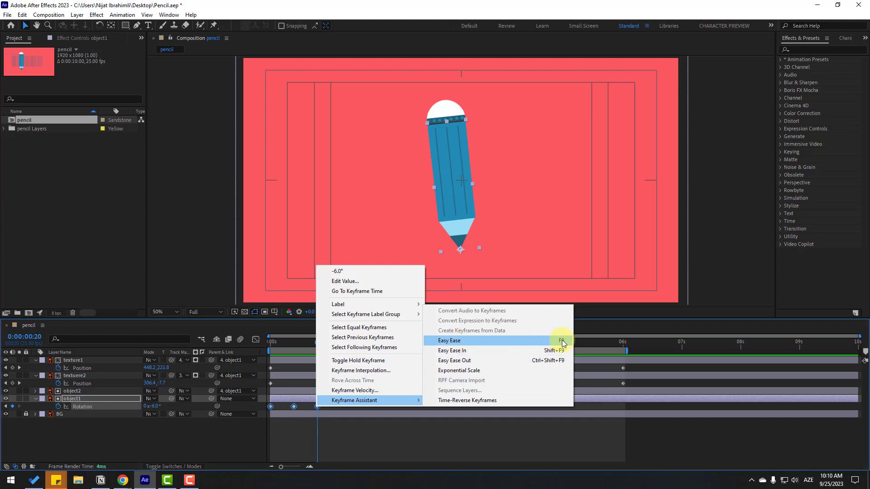
click(561, 343)
key(F10)
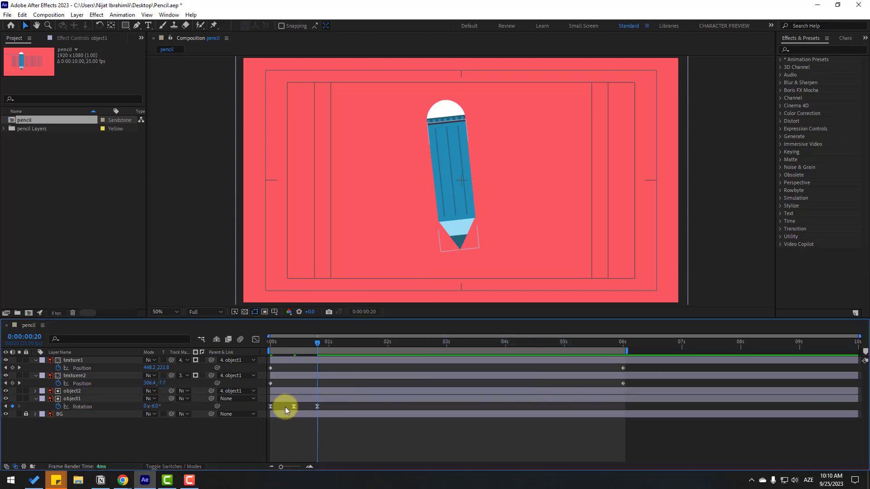
click(274, 428)
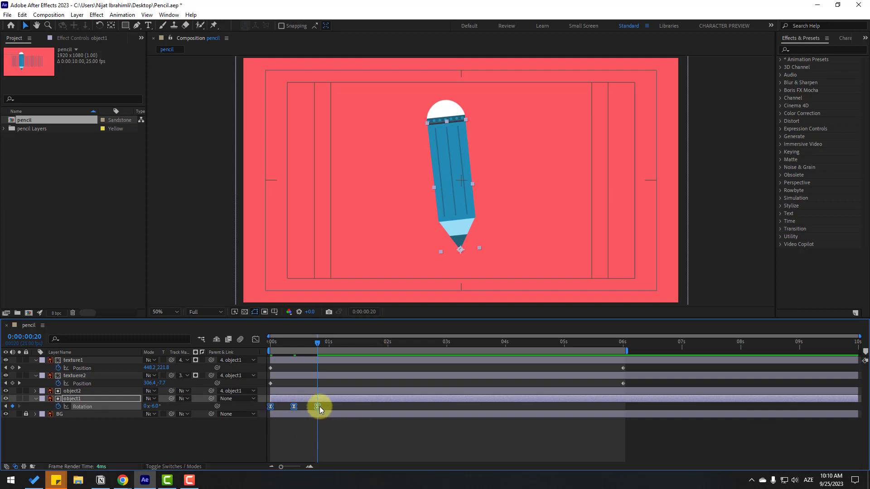
Spread the Rotation keyframes out to about 40 frames, preview, and return to 0.
drag(319, 407, 365, 407)
key(space)
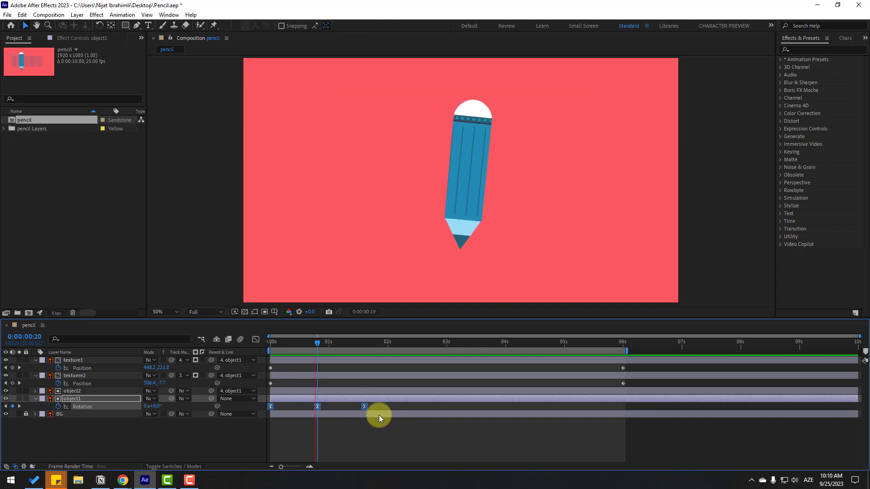
key(space)
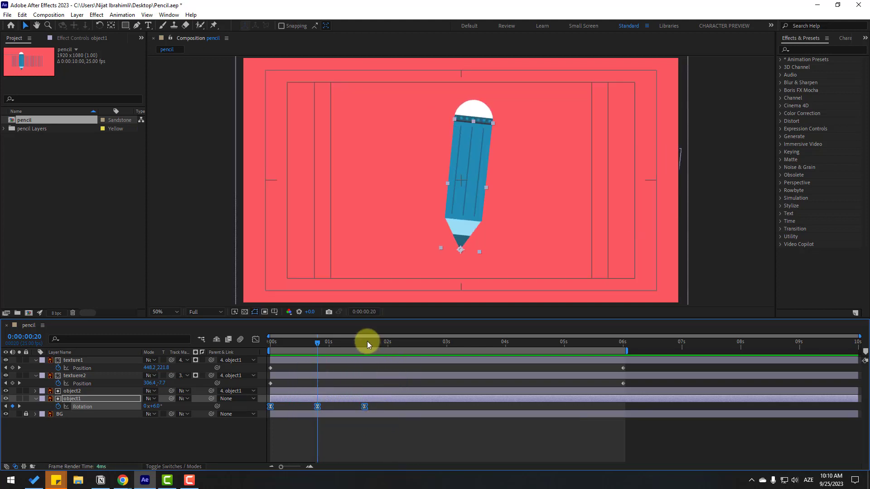
drag(367, 344, 226, 346)
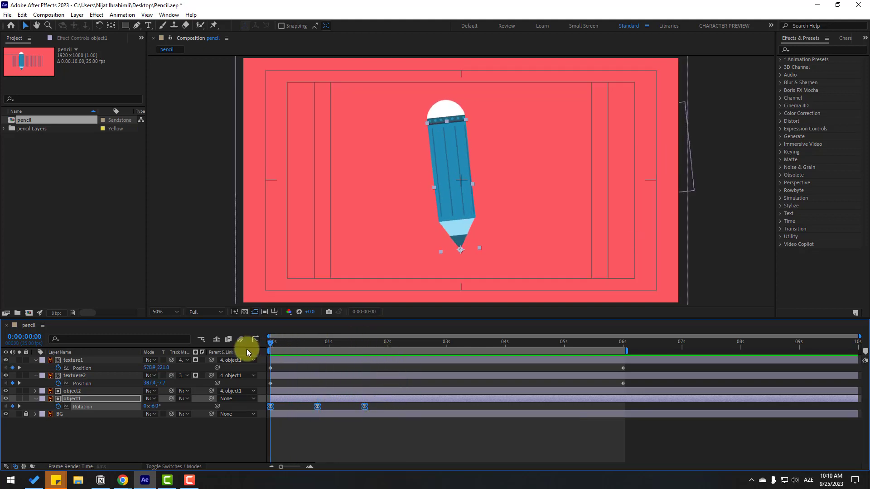
Add a loopOutDuration(type = "cycle", duration = 0) expression to the pencil's Rotation.
click(374, 444)
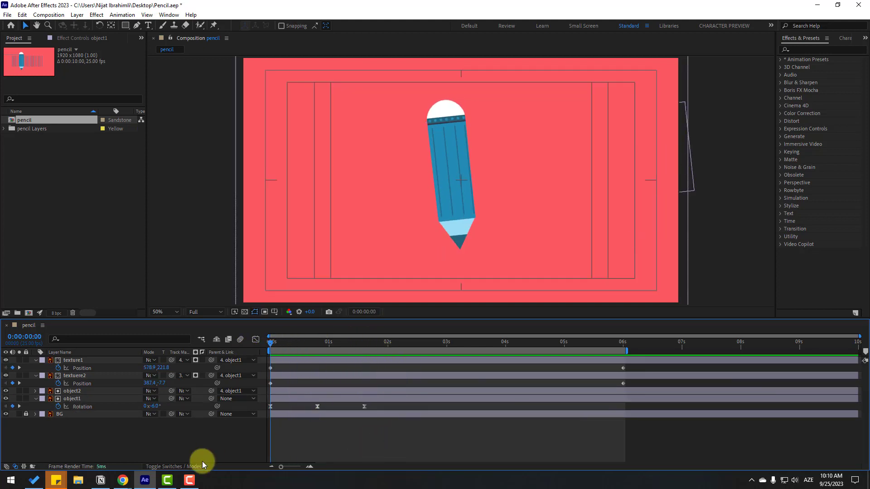
alt+click(58, 406)
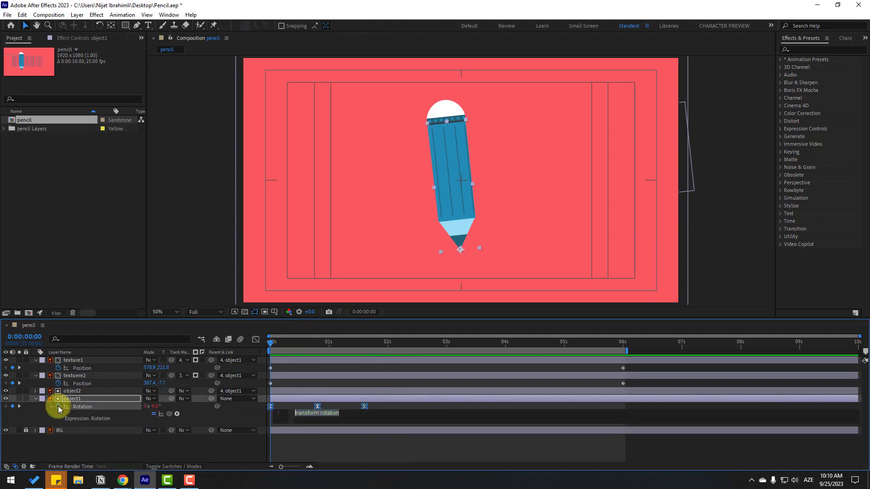
click(177, 414)
mouse_move(240, 359)
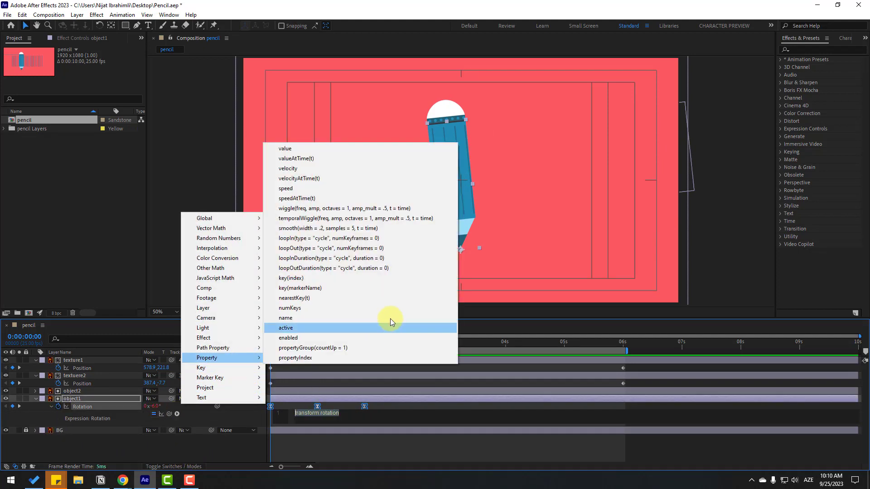
click(357, 267)
click(411, 416)
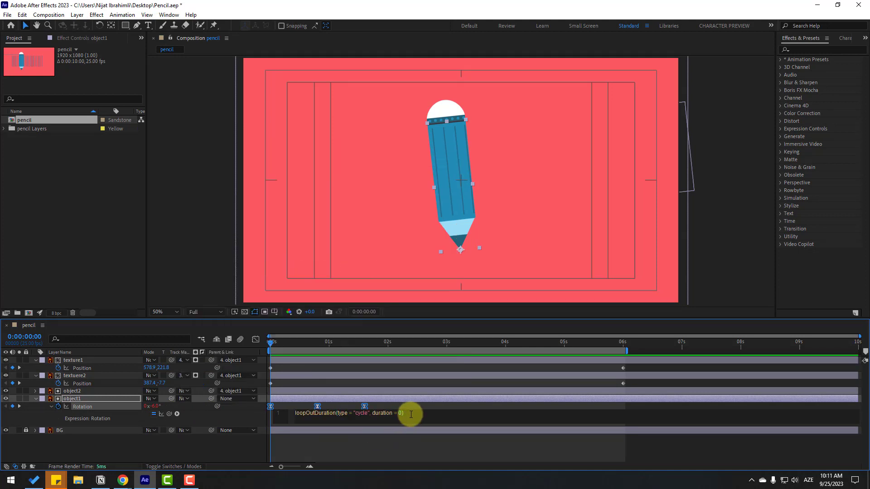
click(328, 447)
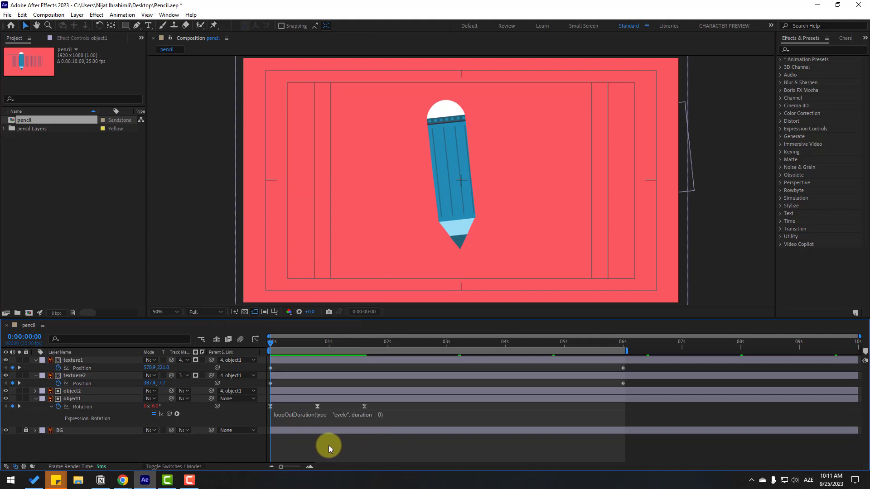
Preview the looping pencil sway, then collapse the pencil layer's properties.
key(space)
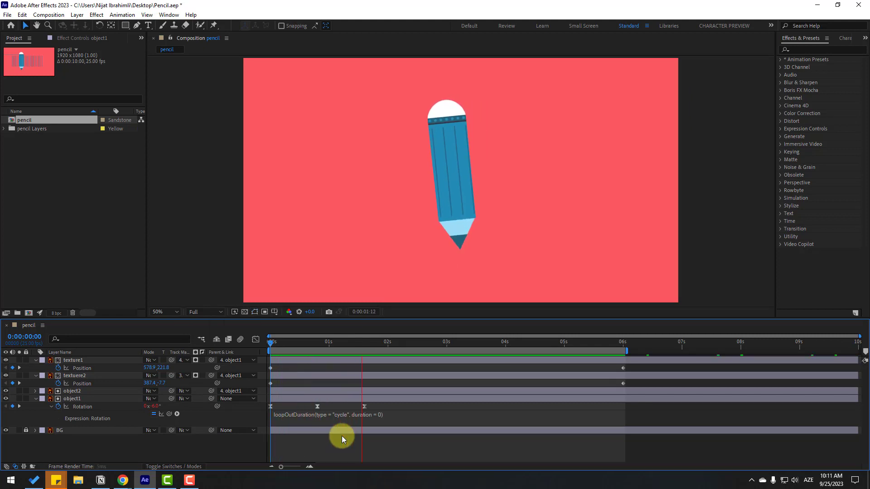
click(273, 340)
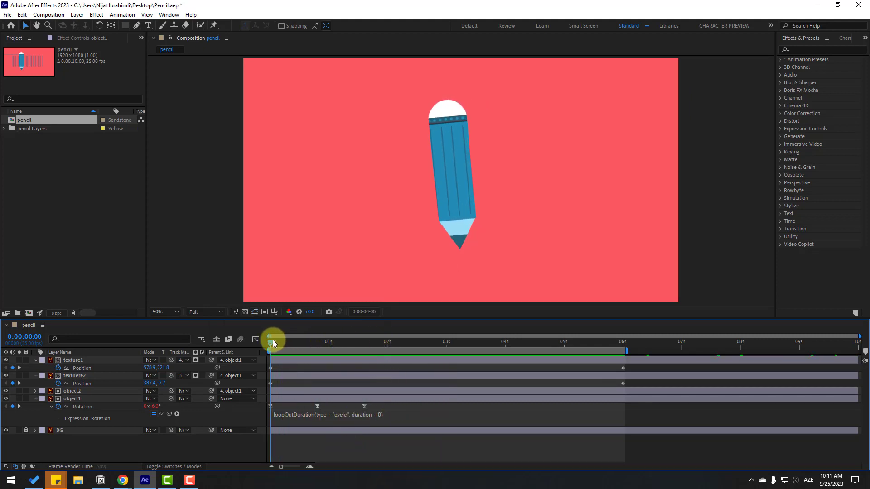
click(36, 399)
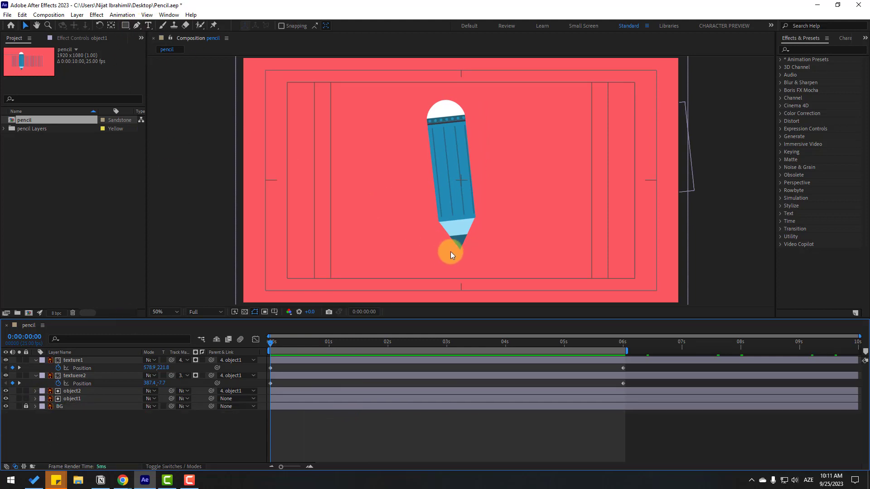
Draw a straight Pen line from the pencil tip to a point on its left.
click(317, 189)
click(137, 25)
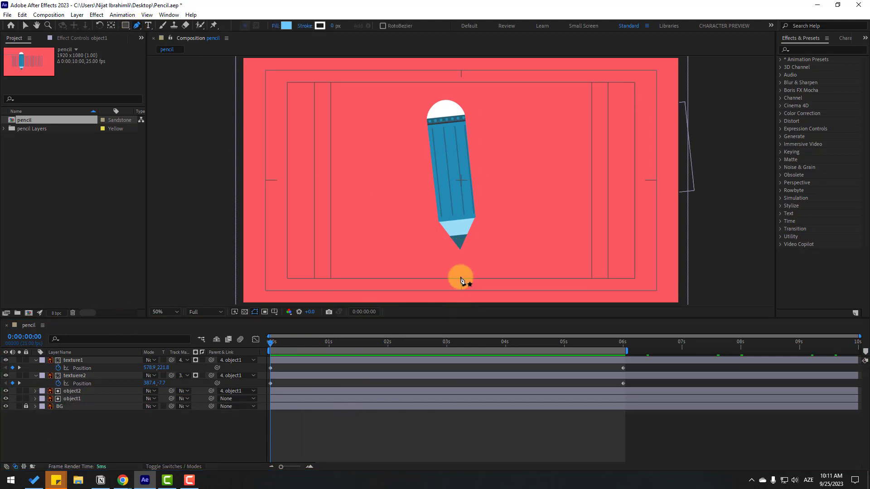
scroll(456, 248, up, 2)
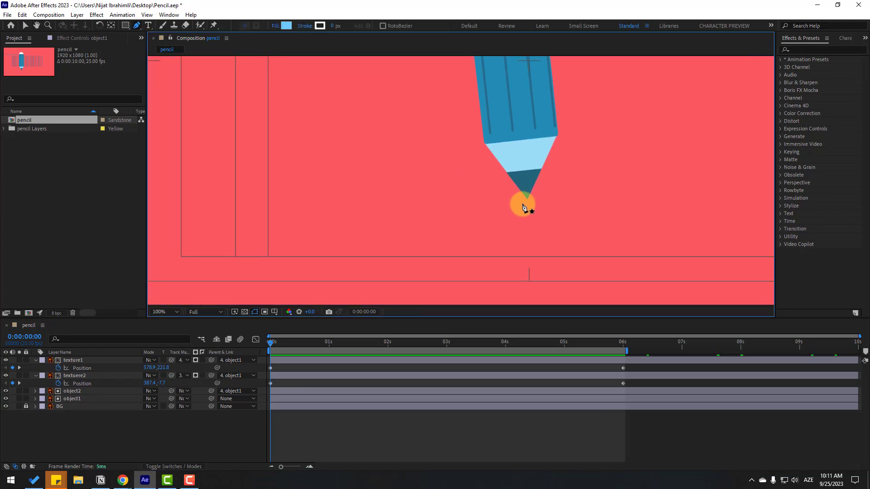
click(528, 202)
scroll(517, 206, down, 2)
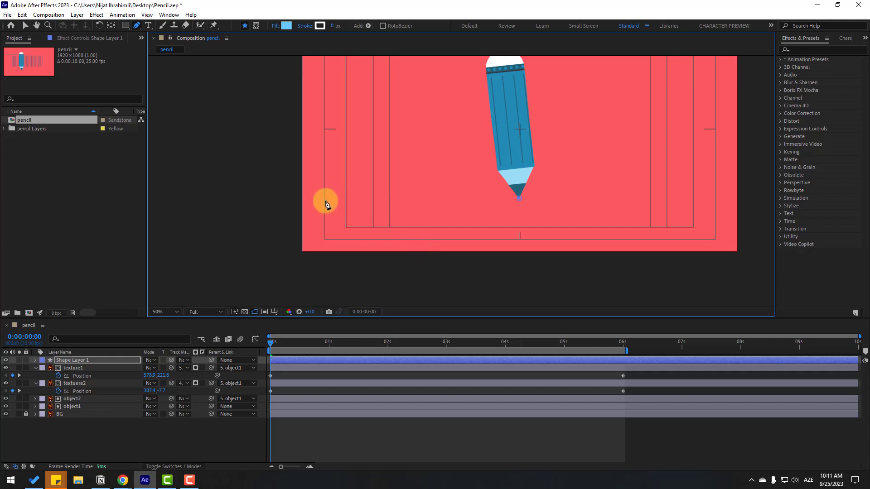
click(325, 200)
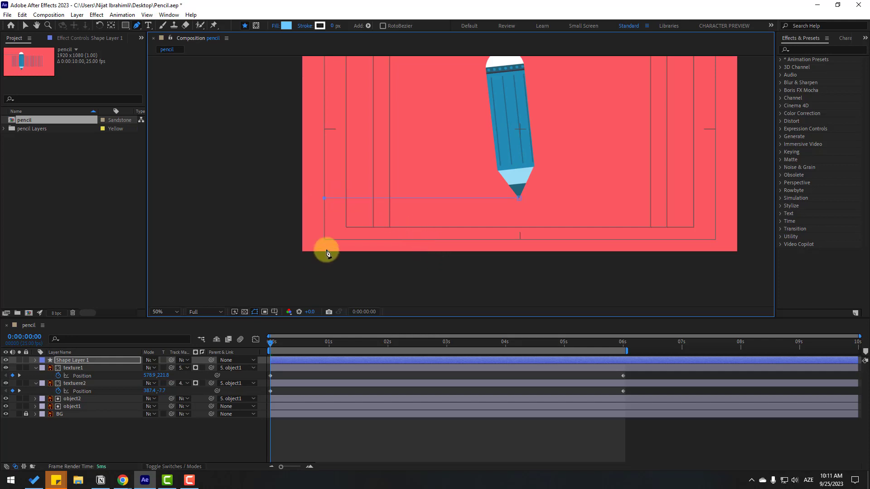
Give the line shape no fill and a 10 px stroke width.
click(26, 26)
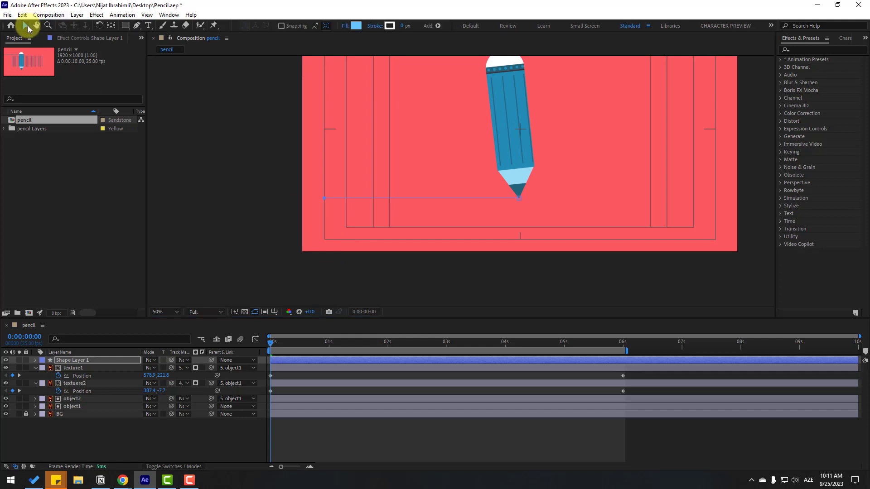
click(346, 26)
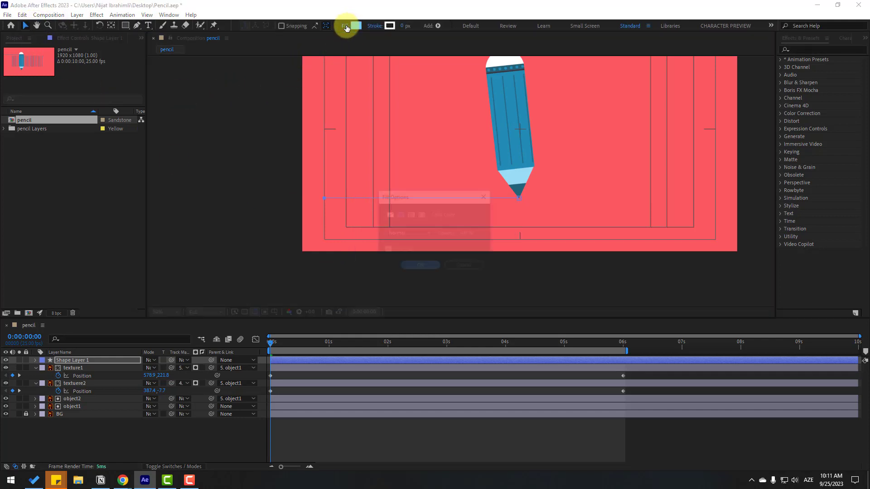
click(388, 215)
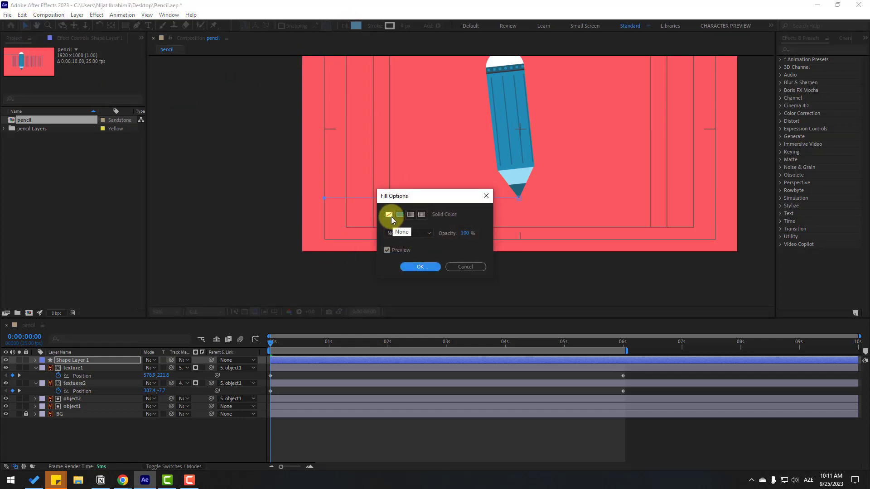
click(415, 267)
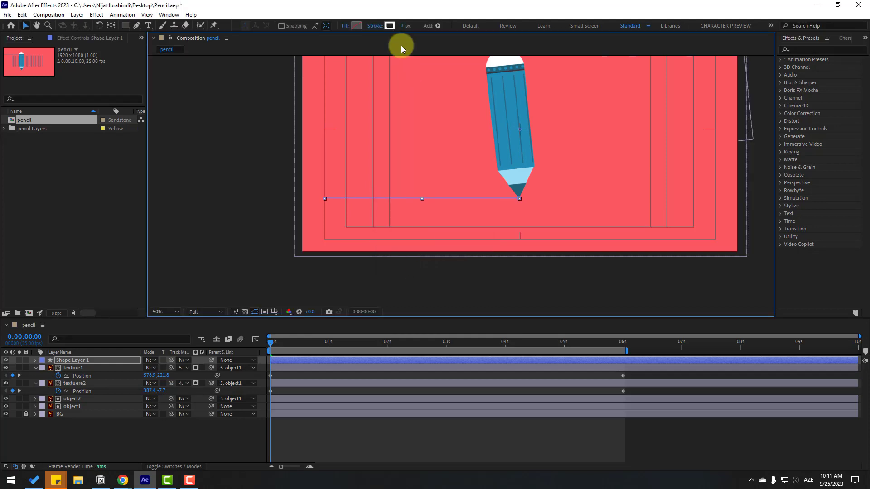
click(401, 26)
text(10)
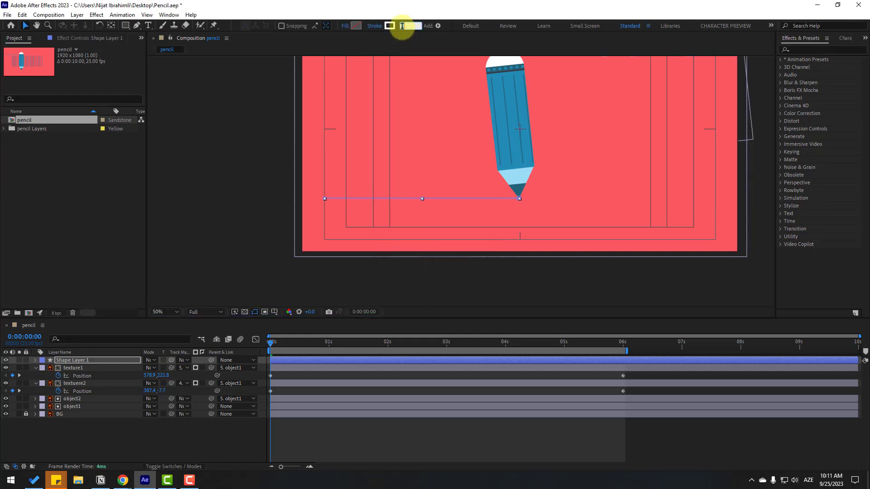
key(Return)
click(342, 445)
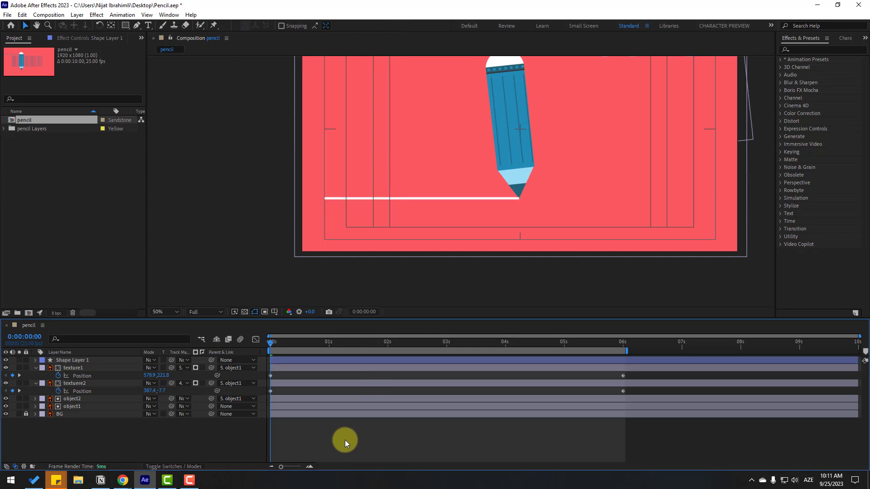
Rename the shape layer to line_pencil.
click(85, 362)
key(Return)
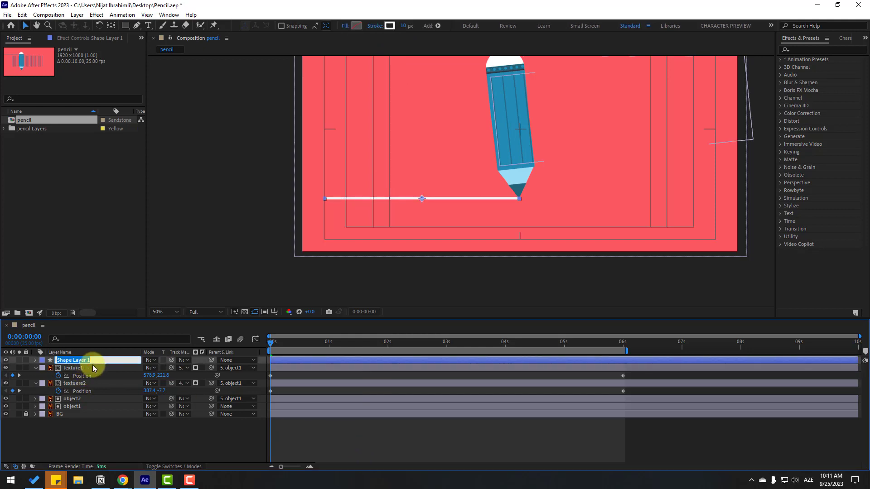
text(line_pencil)
key(Return)
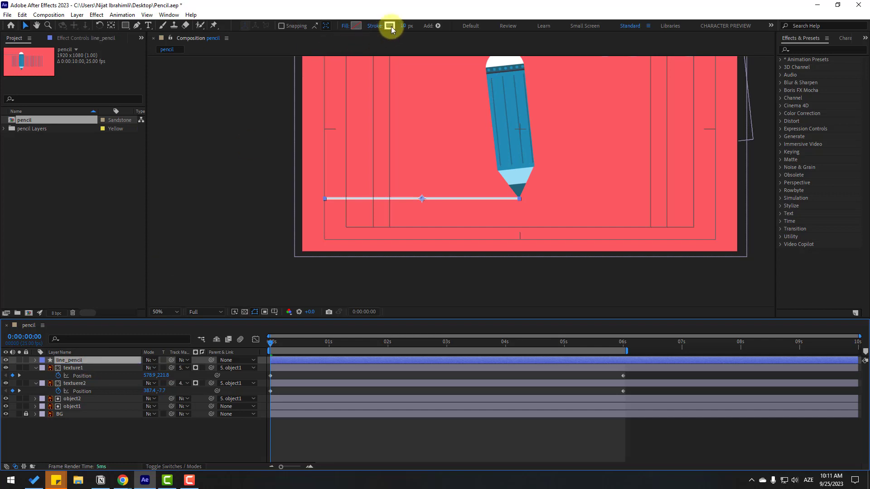
Set the line's stroke colour to the pencil tip's dark teal using the eyedropper.
click(389, 26)
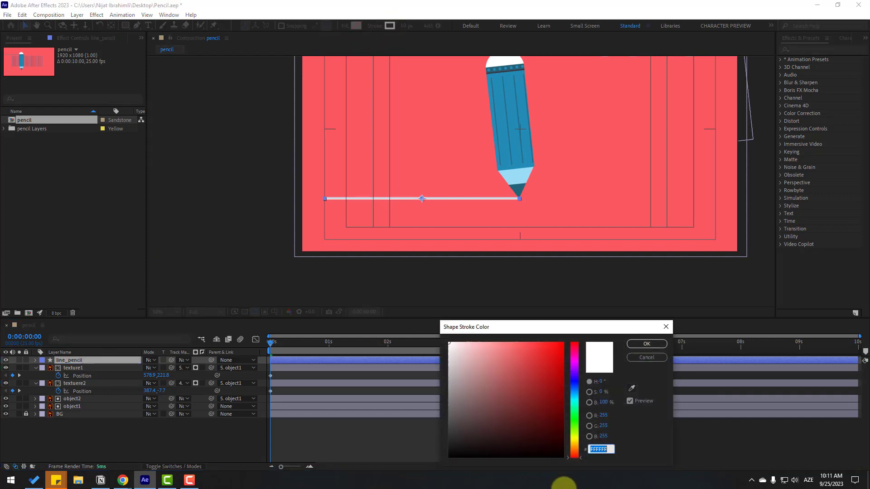
click(632, 388)
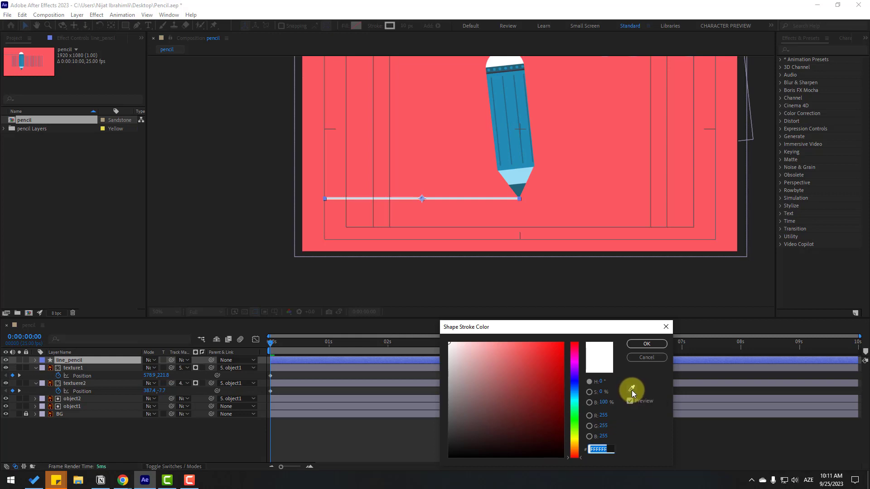
click(520, 187)
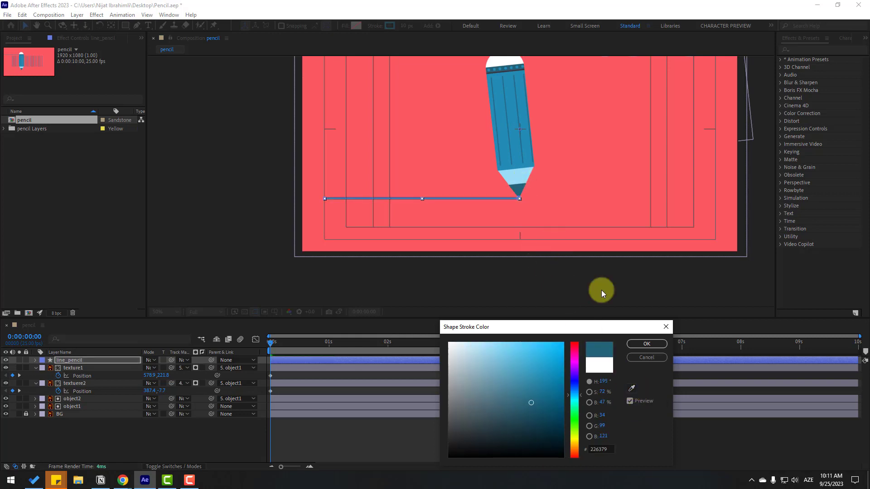
click(632, 343)
click(392, 439)
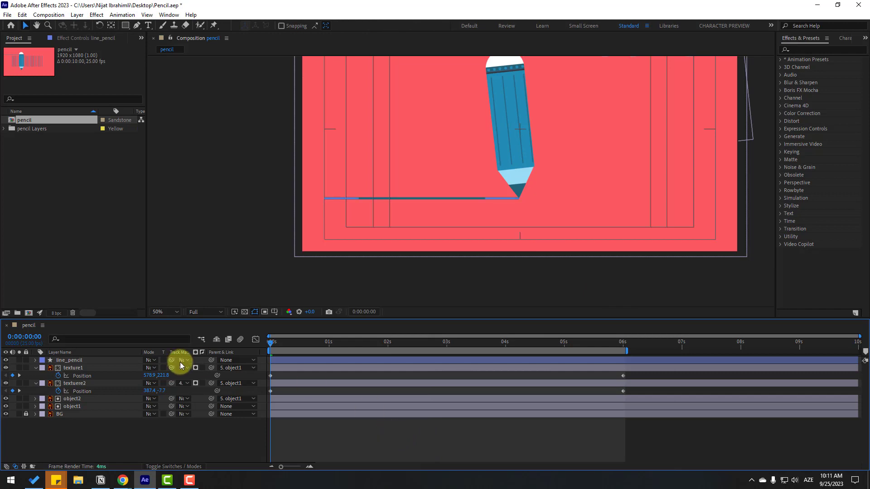
Filter the timeline for 'stro' and set Stroke 1's Line Cap to Round Cap.
scroll(507, 258, up, 4)
scroll(508, 259, up, 3)
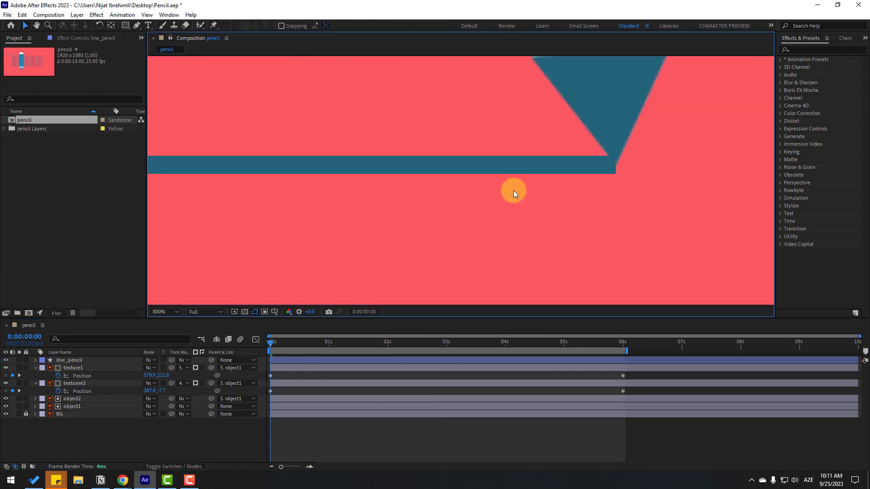
click(67, 362)
click(75, 340)
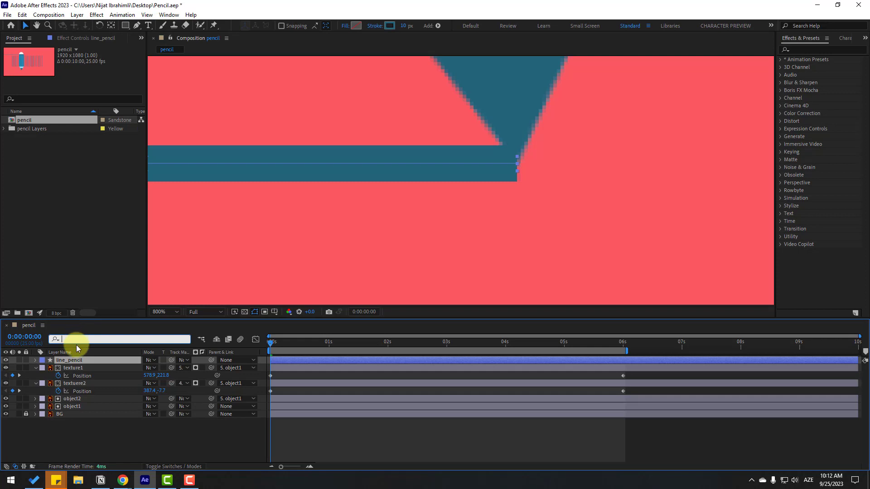
text(stroke)
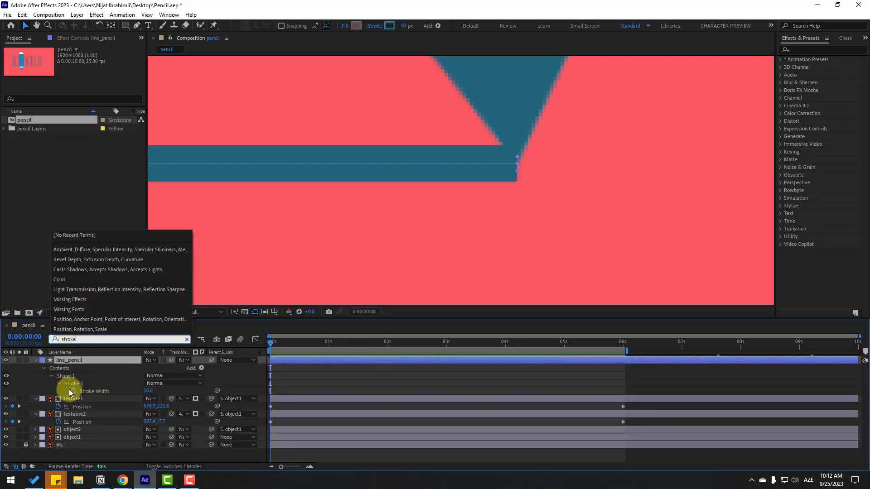
click(59, 384)
click(58, 385)
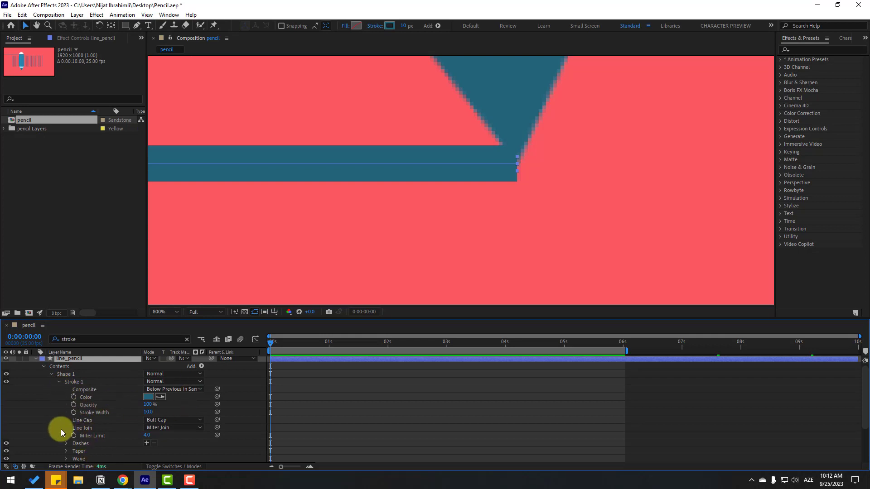
click(159, 420)
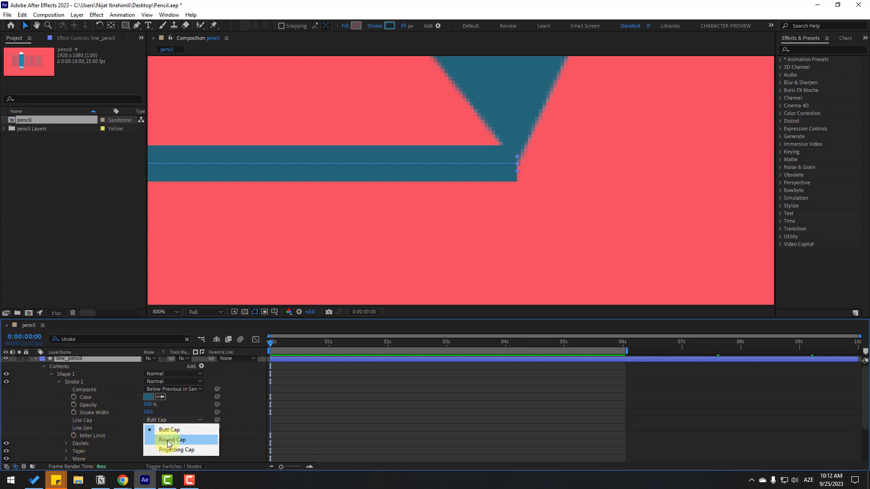
click(167, 439)
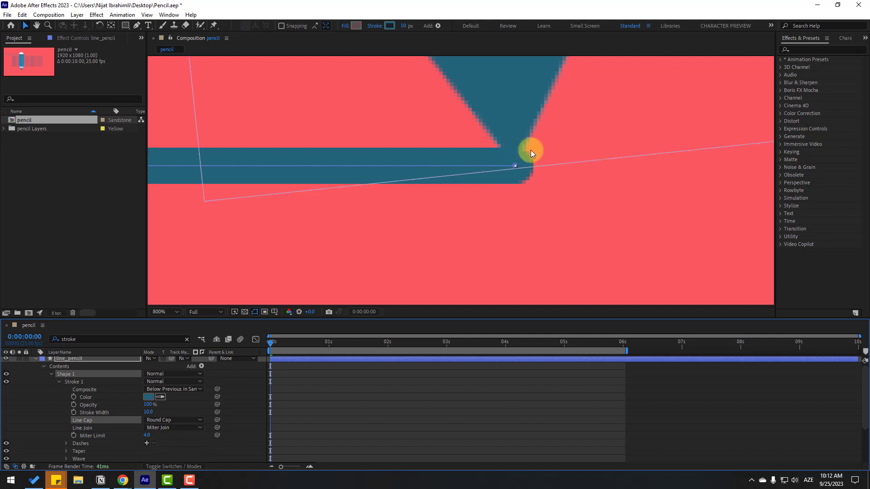
Set the viewer magnification to Fit and collapse line_pencil's properties.
scroll(482, 205, down, 1)
scroll(482, 205, down, 1)
click(169, 315)
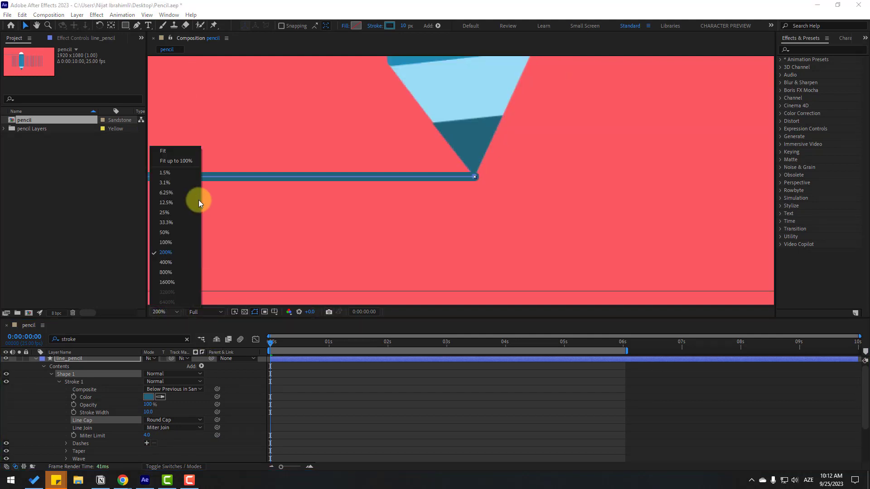
click(190, 162)
click(35, 358)
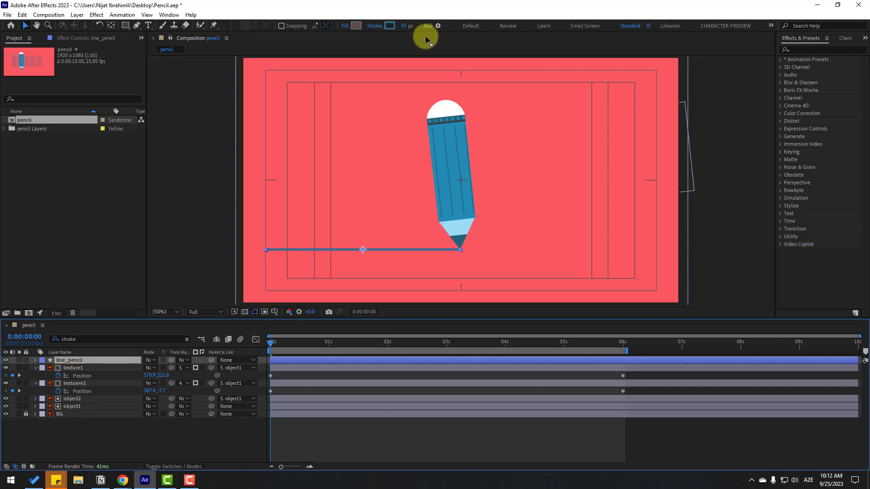
Add Trim Paths to line_pencil and keyframe End at 0% at 0 s.
click(437, 26)
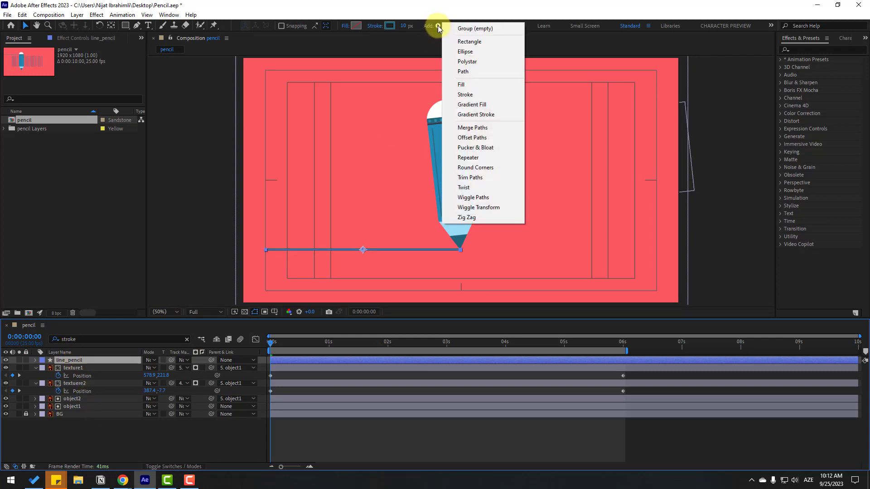
click(486, 178)
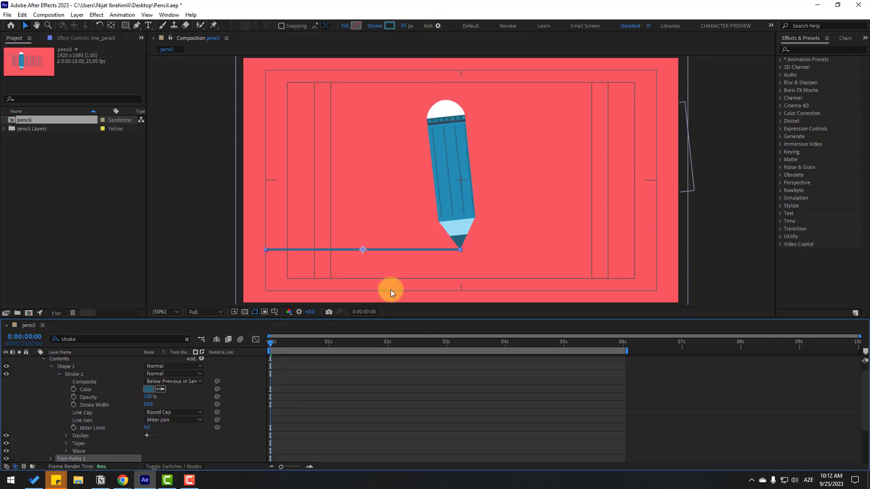
scroll(116, 396, down, 3)
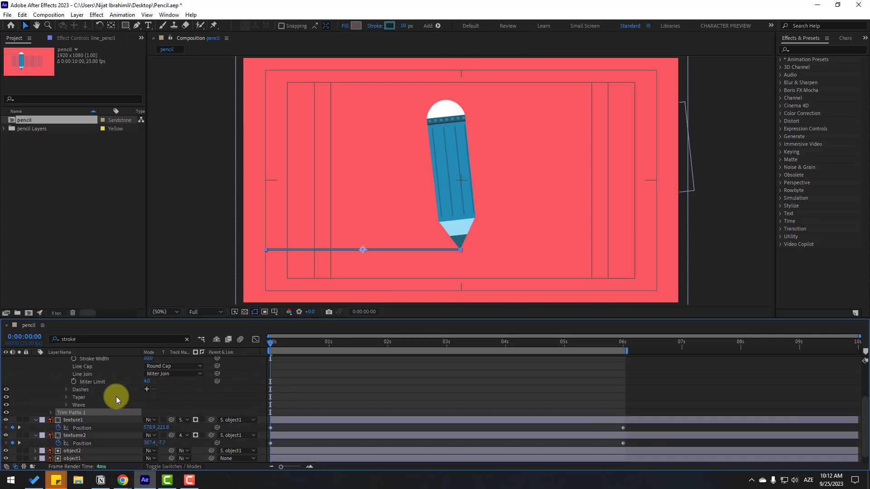
click(50, 413)
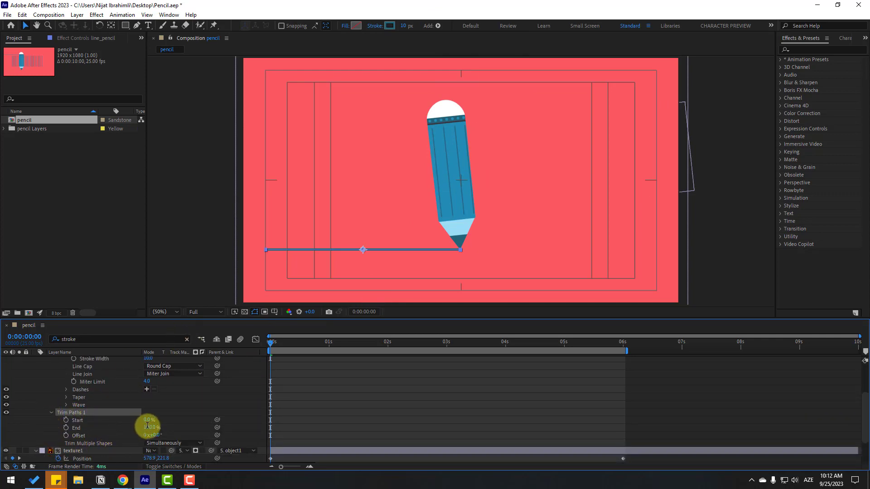
click(147, 426)
text(0)
key(Return)
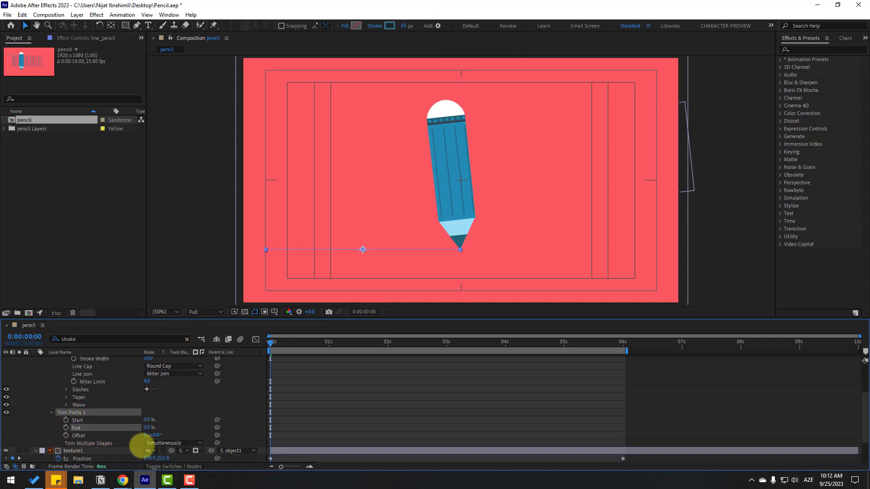
click(66, 428)
Keyframe Trim Paths End at 100% at about 6 seconds.
mouse_move(291, 344)
mouse_down()
mouse_move(597, 358)
mouse_move(623, 346)
mouse_up()
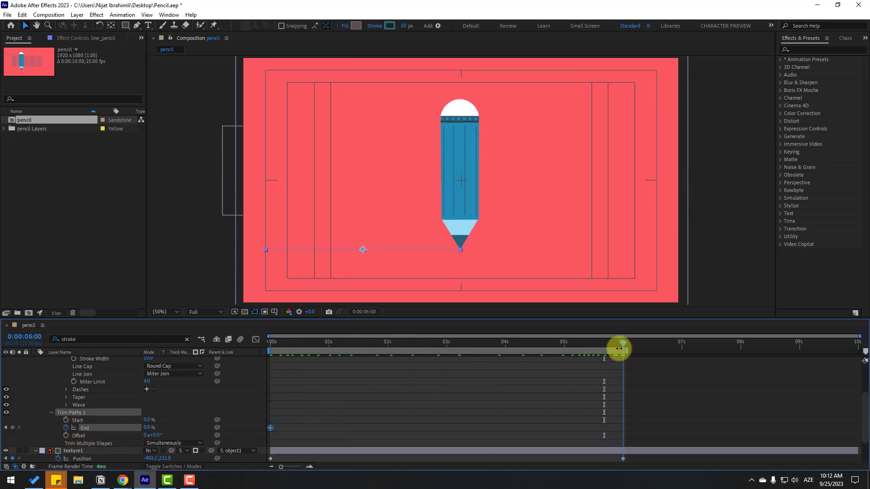
click(145, 428)
text(100)
key(Return)
click(659, 399)
Preview the line drawing on twice, then zoom the viewer to 100%.
key(space)
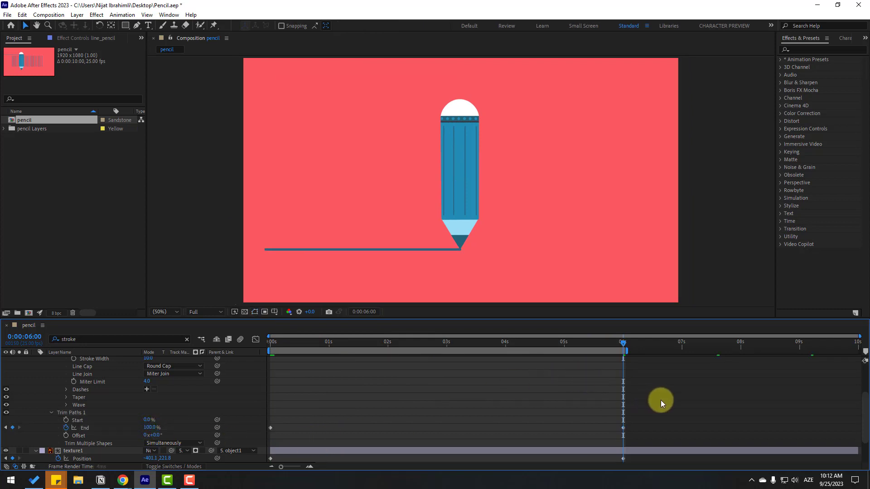
key(space)
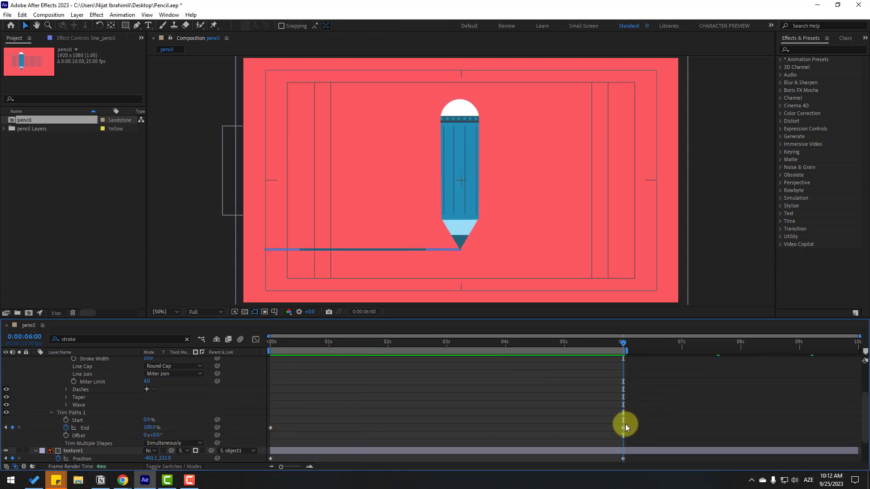
key(space)
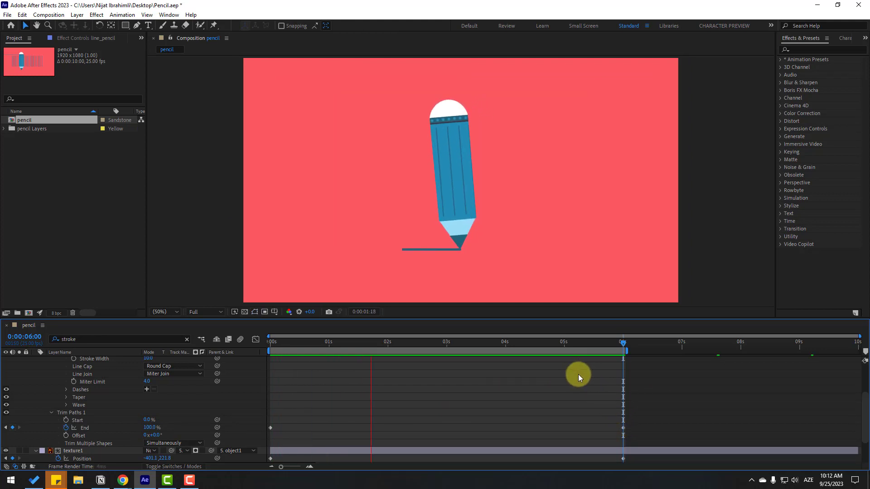
key(space)
key(slash)
Zoom and pan onto the pencil tip and preview the line drawing.
scroll(438, 247, up, 2)
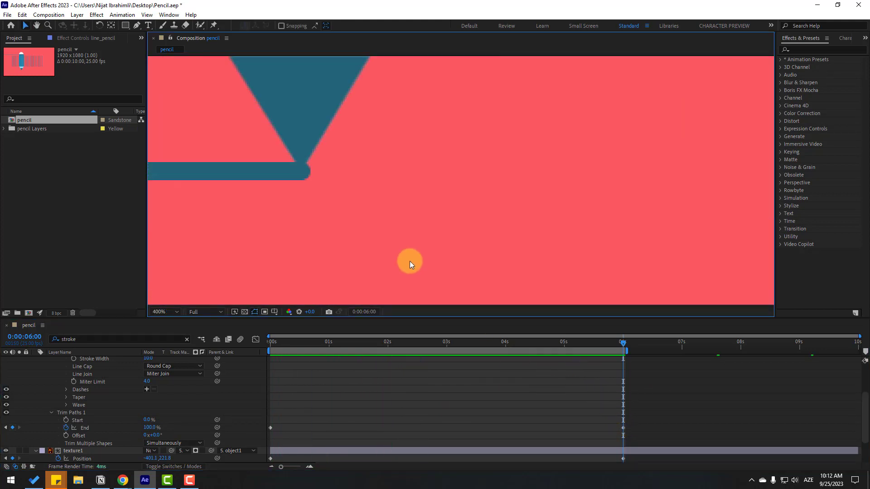
click(88, 442)
scroll(83, 413, up, 3)
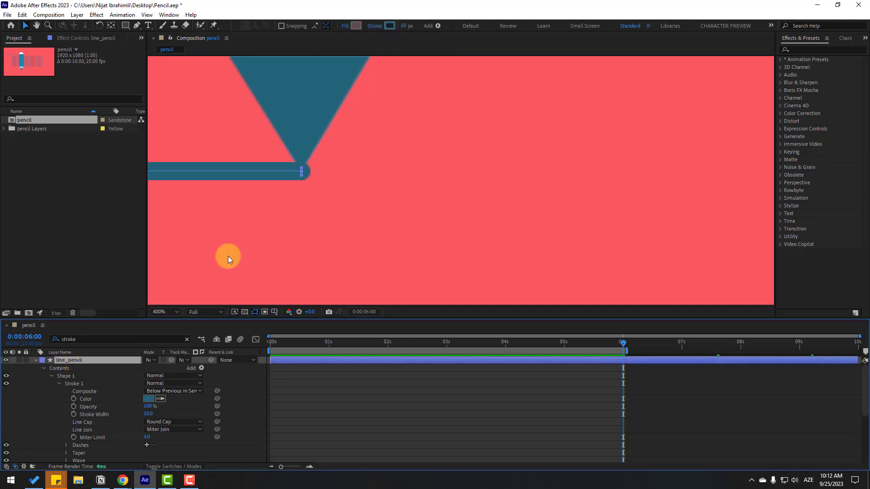
mouse_move(260, 176)
mouse_down()
mouse_move(347, 187)
mouse_move(350, 176)
mouse_up()
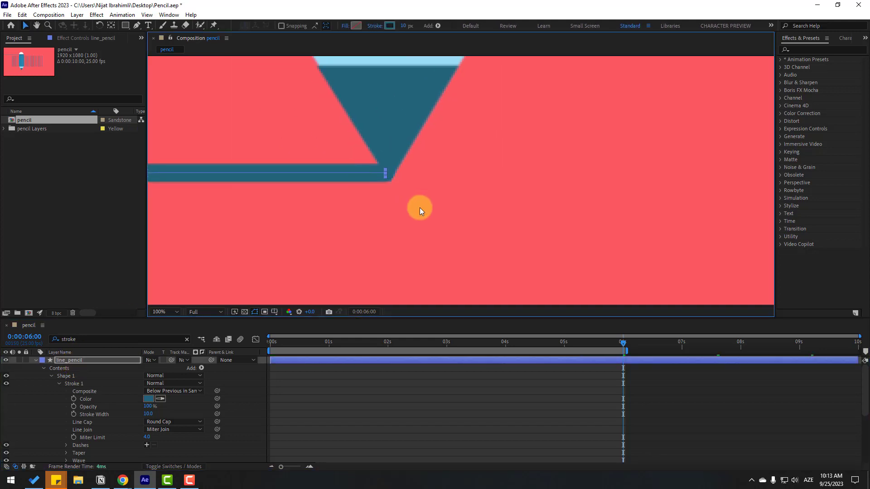
scroll(432, 221, down, 6)
key(space)
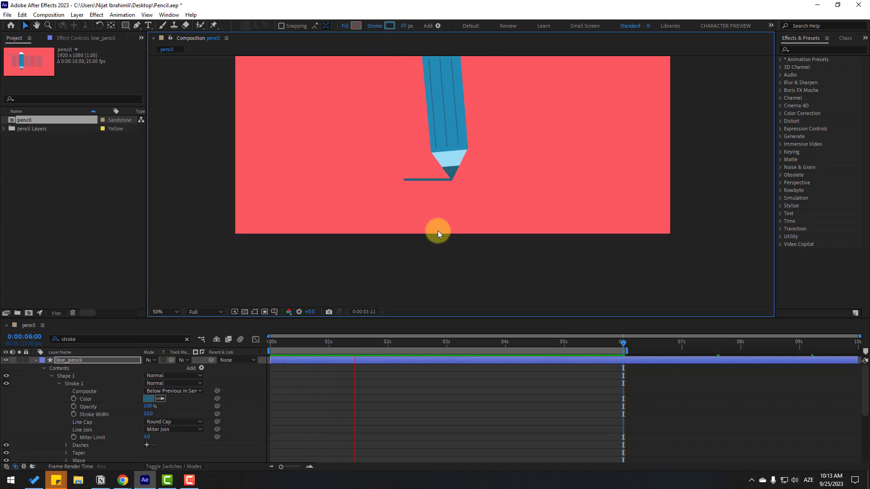
Fit the composition in the viewer, return to frame 0, and collapse line_pencil, texture1 and textuere2.
click(175, 312)
click(171, 154)
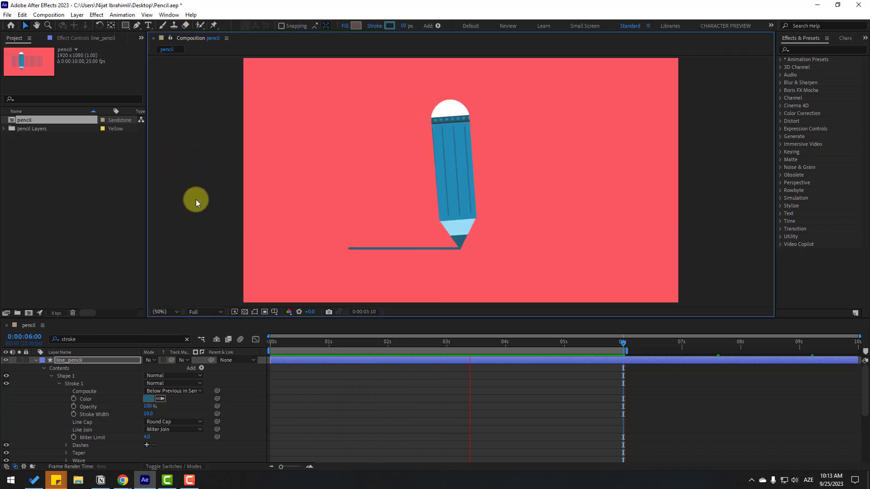
click(35, 360)
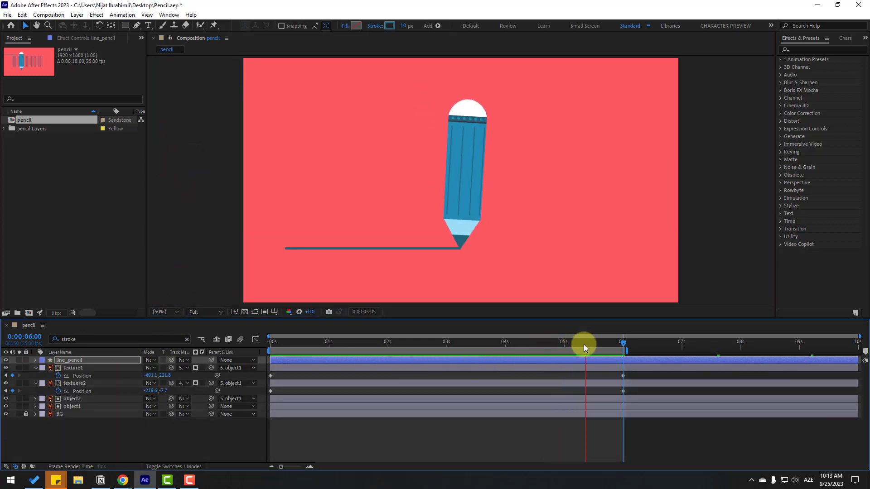
drag(586, 344, 137, 367)
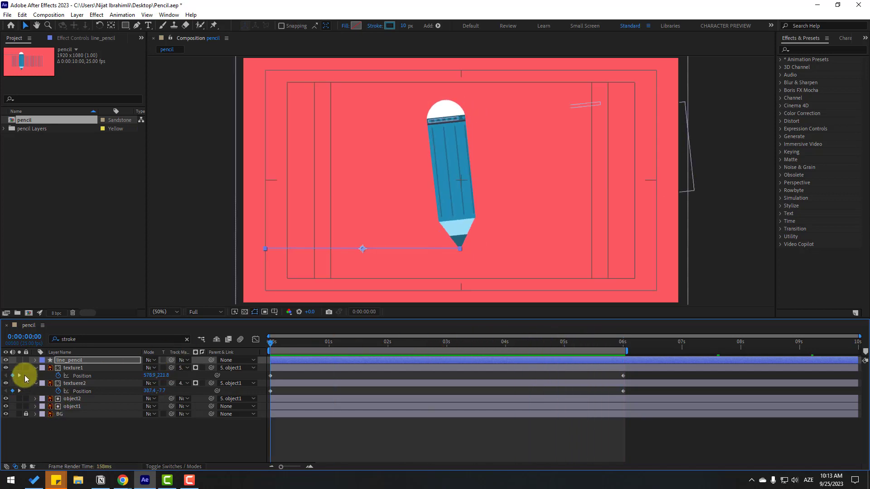
click(35, 368)
click(36, 375)
click(75, 428)
Start a new solid and set its colour to the sampled pink background.
right_click(74, 427)
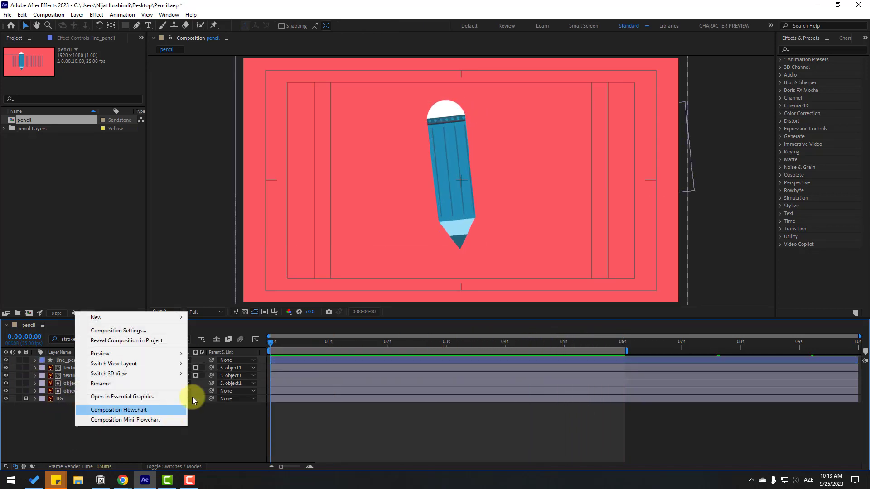
mouse_move(155, 317)
click(219, 340)
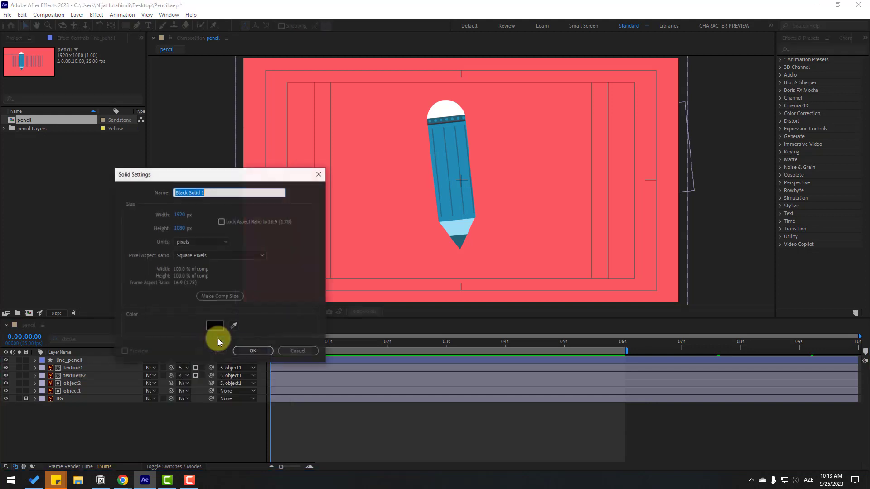
drag(235, 326, 382, 175)
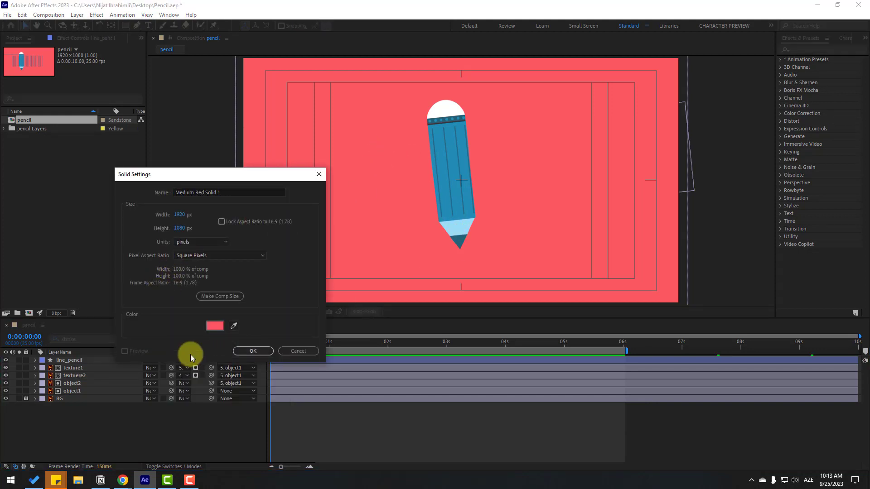
click(213, 325)
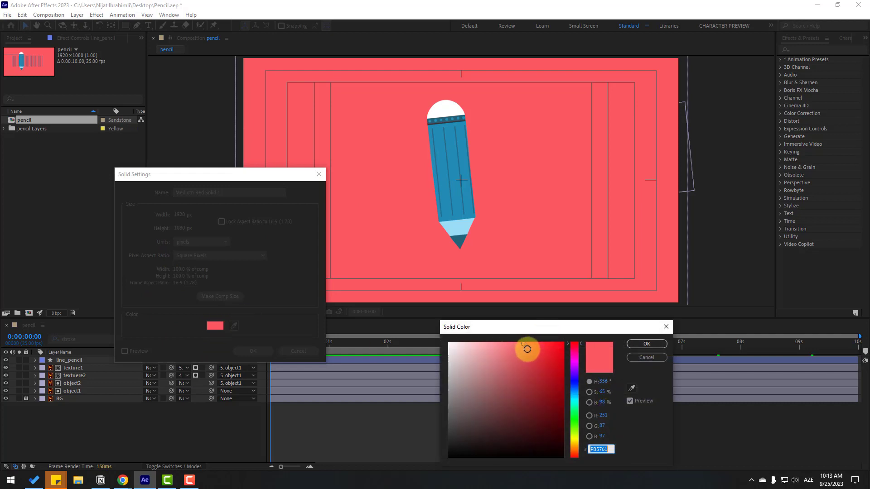
click(647, 344)
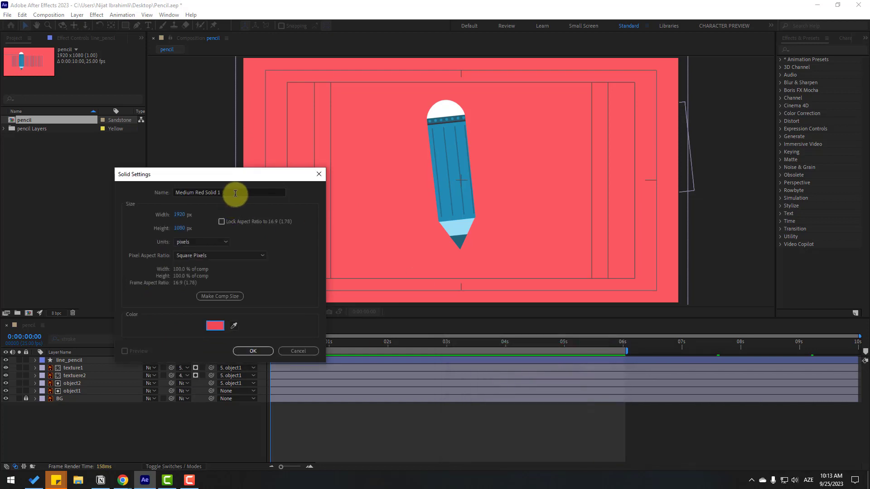
Name the solid BG_Builds and create it.
drag(235, 193, 86, 195)
text(BG_Bulds)
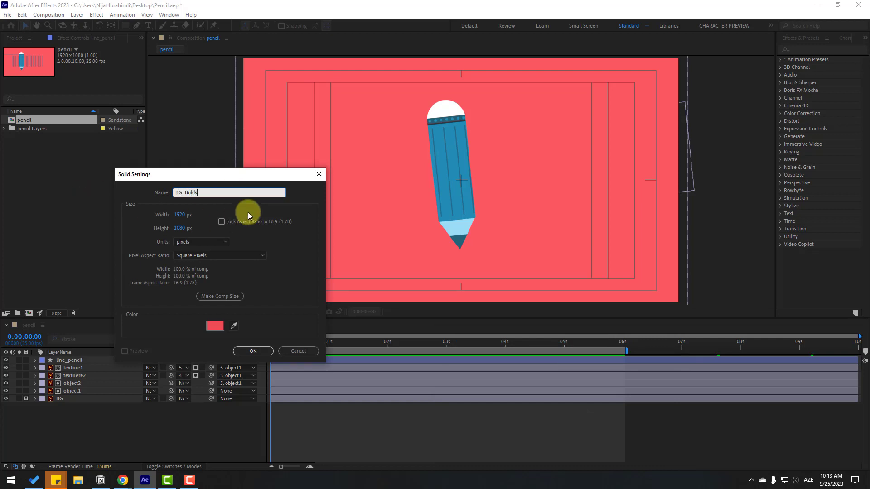
key(BackSpace)
key(BackSpace)
text(ilds)
click(246, 349)
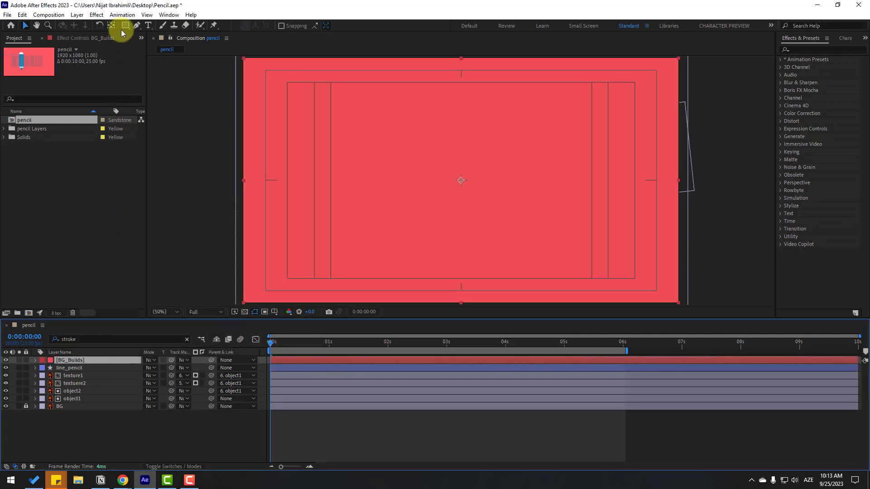
Draw seven rectangle building masks across BG_Builds with the Rectangle tool.
click(125, 26)
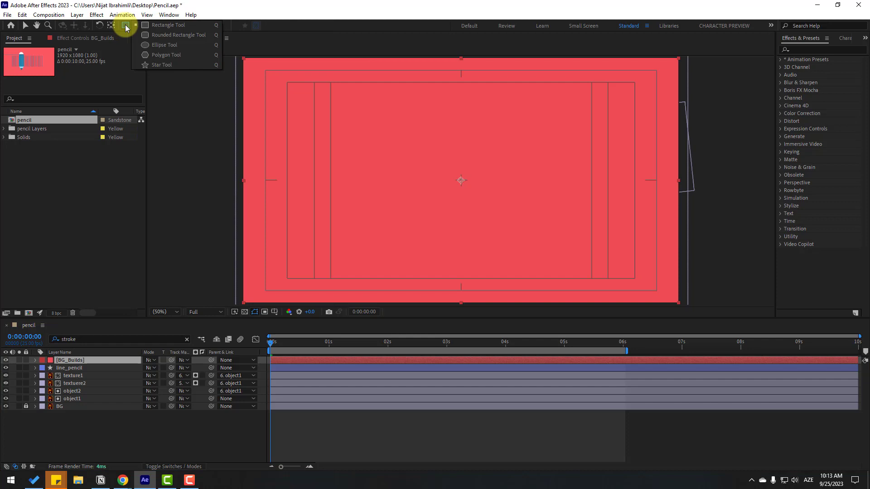
click(186, 25)
scroll(271, 231, down, 2)
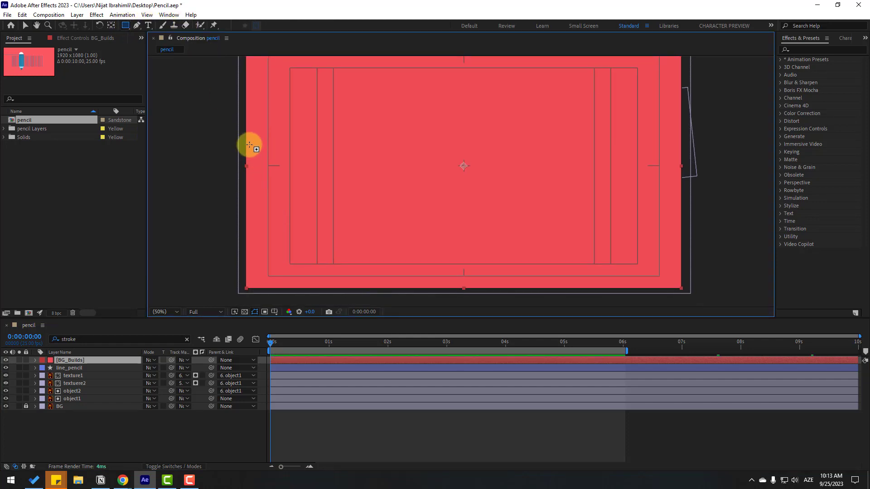
drag(242, 125, 318, 232)
drag(312, 101, 367, 233)
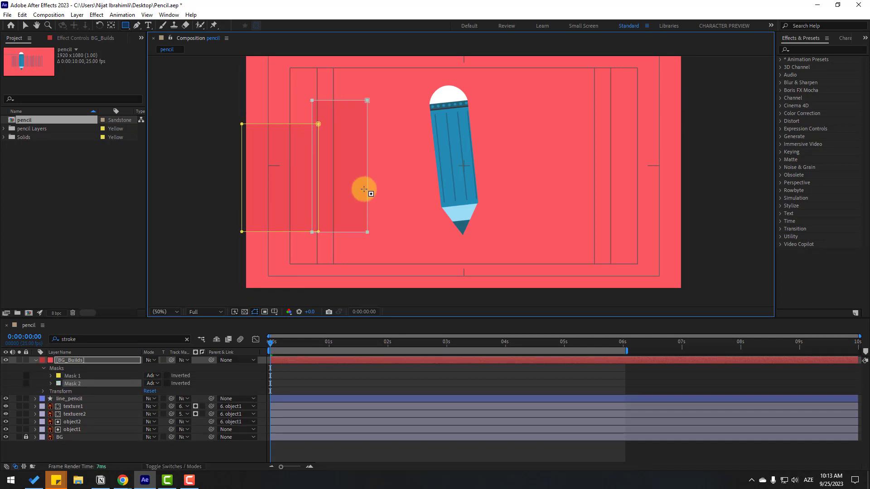
drag(352, 152, 417, 233)
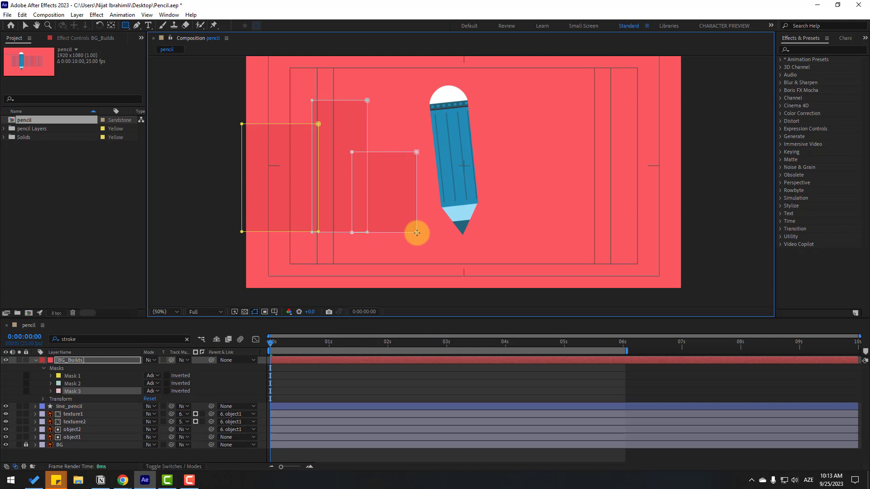
drag(404, 132, 484, 232)
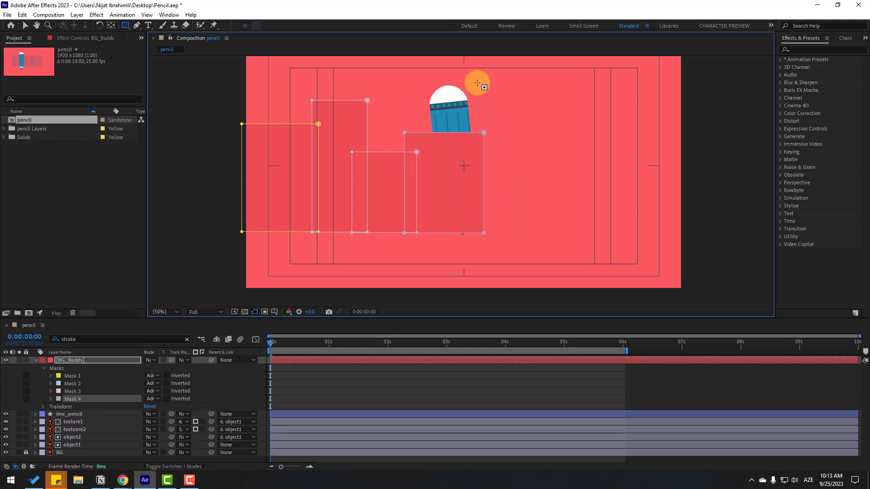
drag(478, 72, 502, 120)
drag(520, 179, 552, 233)
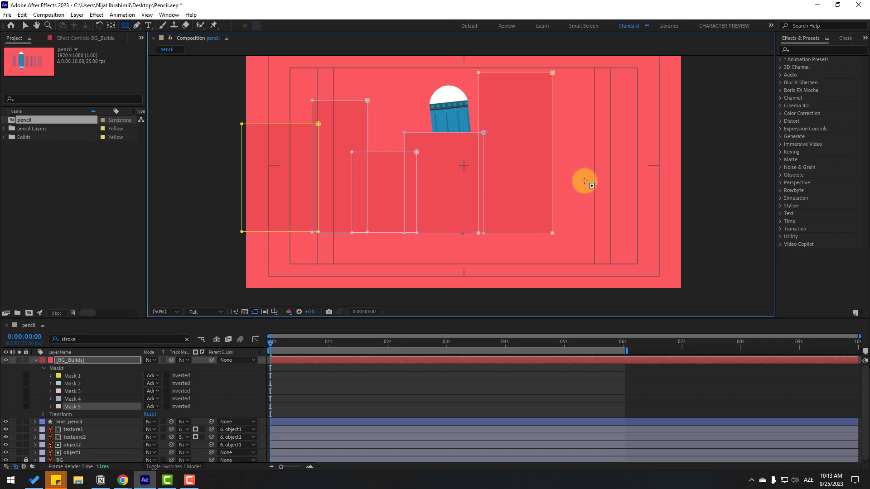
drag(544, 114, 627, 232)
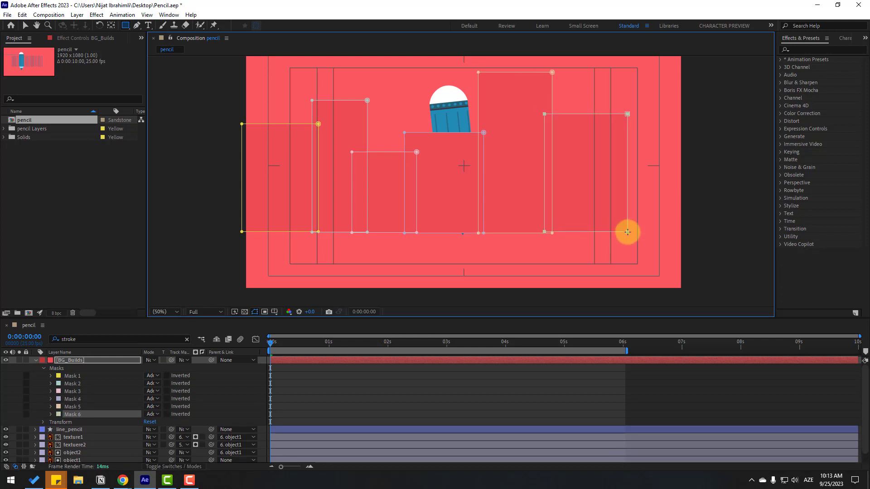
drag(694, 136, 622, 231)
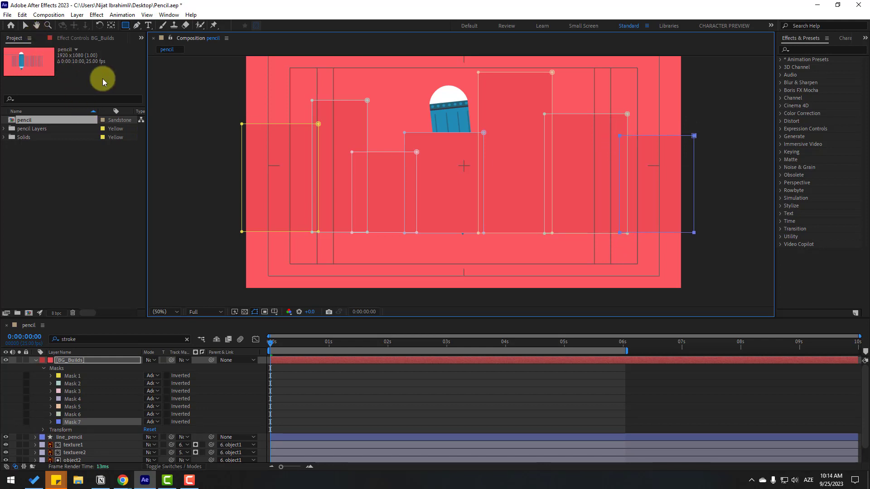
Return to the Selection tool and collapse the BG_Builds masks list.
click(26, 26)
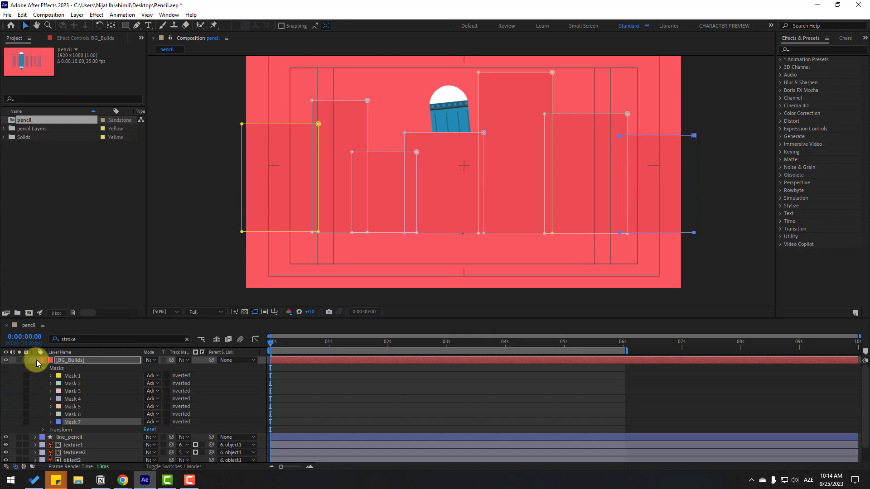
click(36, 362)
click(146, 434)
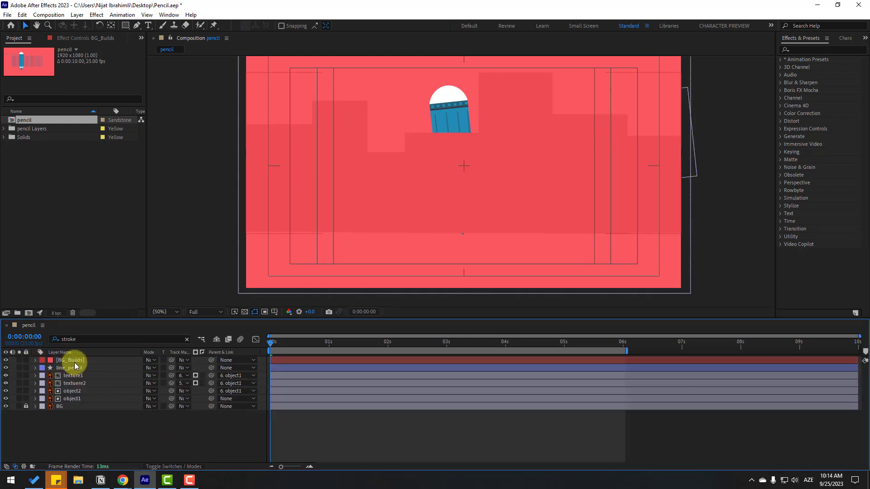
Move BG_Builds down the layer stack to sit just above BG.
drag(74, 362, 84, 400)
click(75, 435)
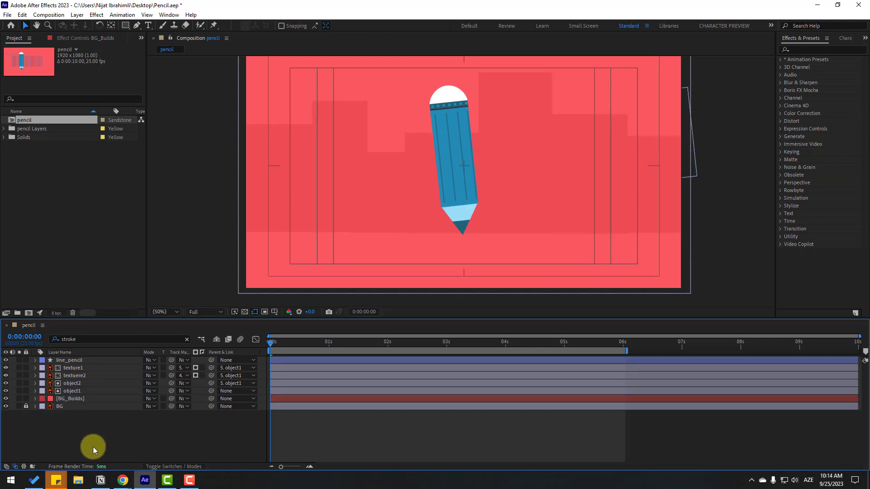
click(71, 399)
Search effects for 'rep' and apply CC RepeTile to BG_Builds.
click(809, 50)
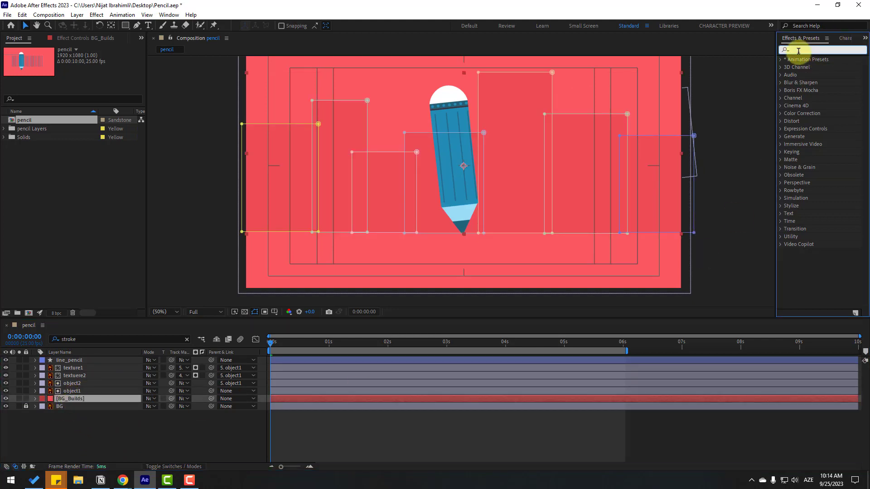
text(rep)
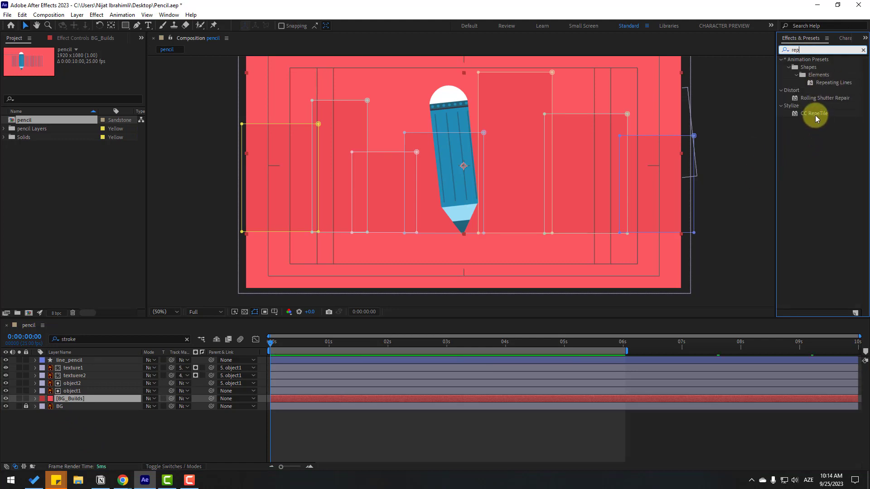
drag(815, 115, 113, 416)
drag(66, 404, 69, 402)
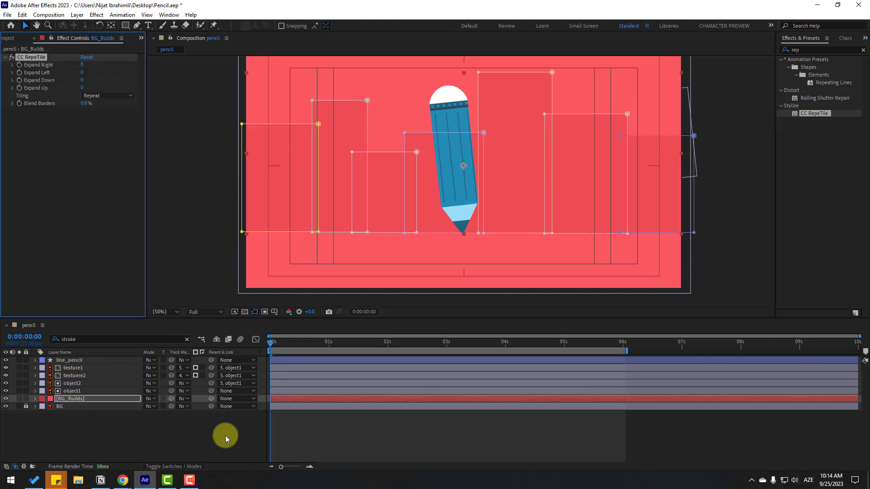
click(69, 398)
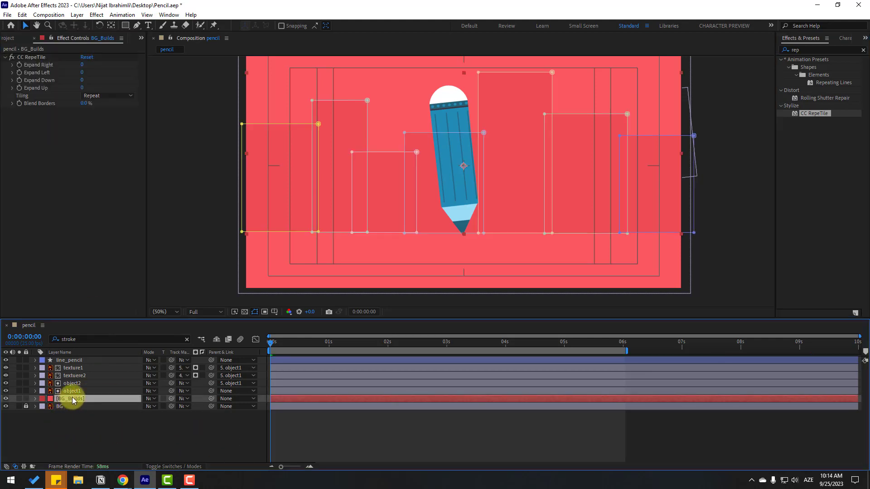
Keyframe BG_Builds Position at 0 s, then at 6:01 with X moved to -130.
key(p)
click(58, 406)
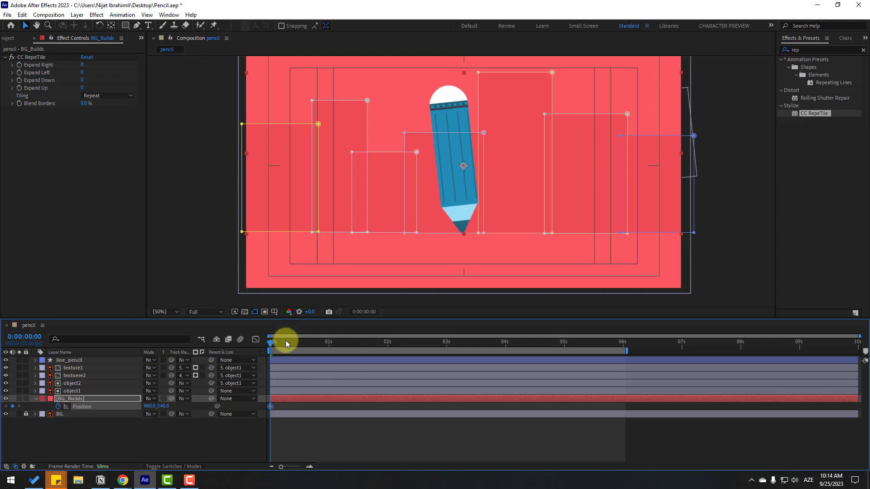
click(282, 343)
drag(402, 342, 625, 344)
drag(150, 406, 104, 407)
click(117, 442)
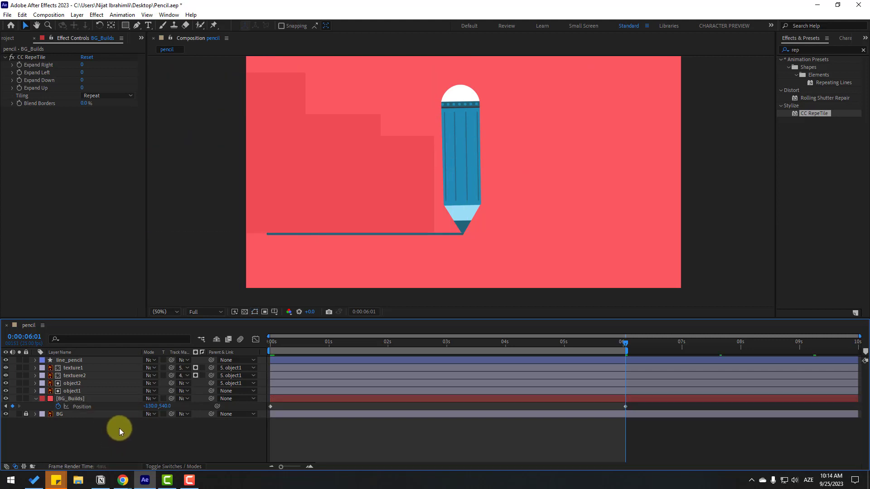
Preview the sliding skyline and save the project.
key(space)
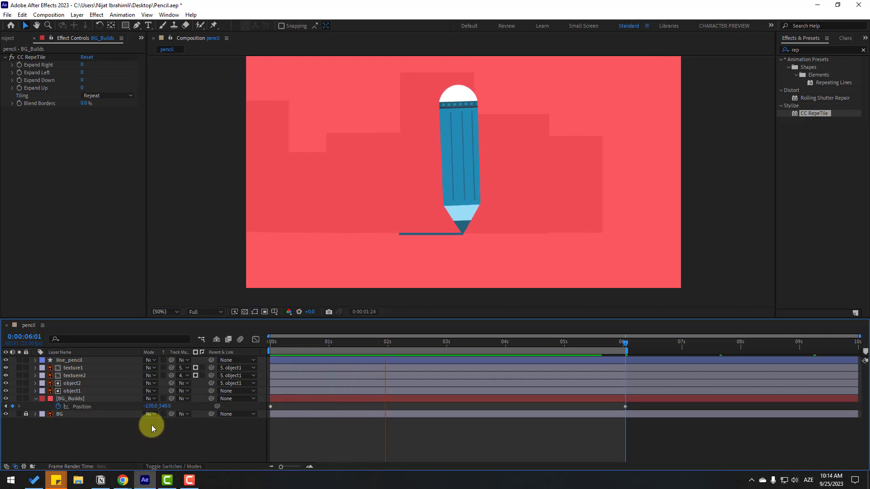
click(623, 345)
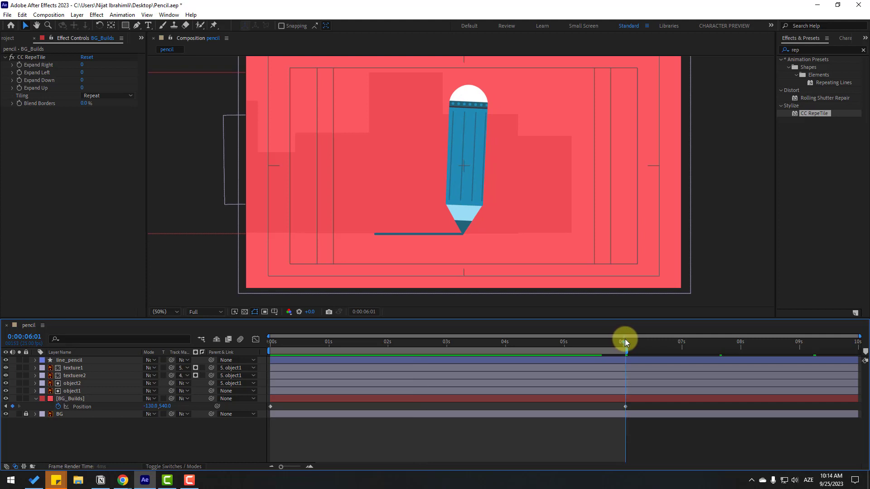
key(ctrl+s)
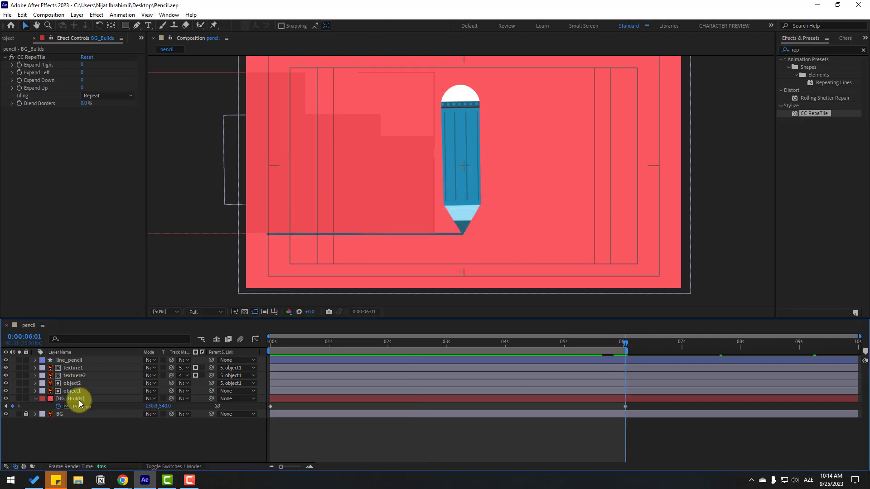
click(79, 400)
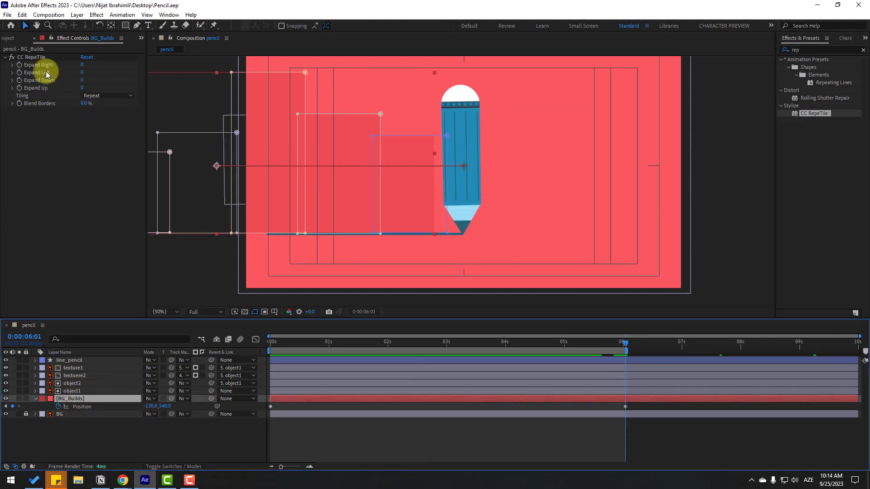
Set CC RepeTile's Expand Right to 5000.
mouse_move(83, 66)
mouse_down()
mouse_move(324, 62)
mouse_move(423, 80)
mouse_up()
click(88, 65)
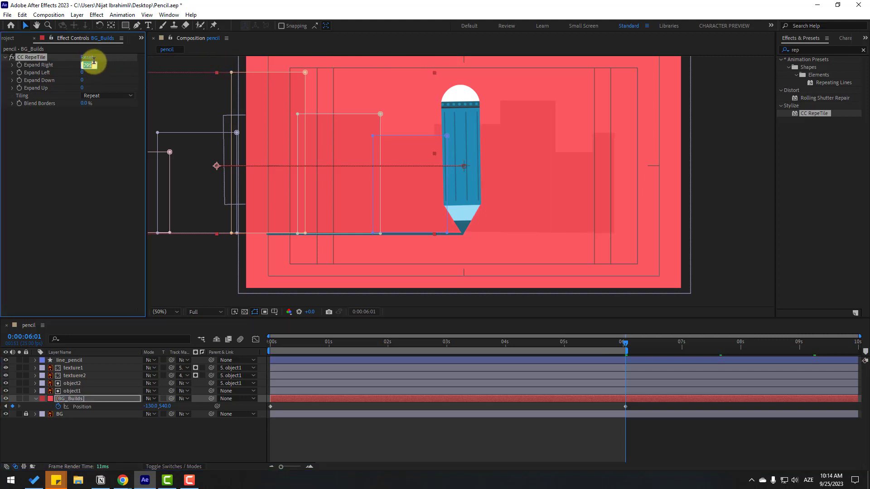
text(500)
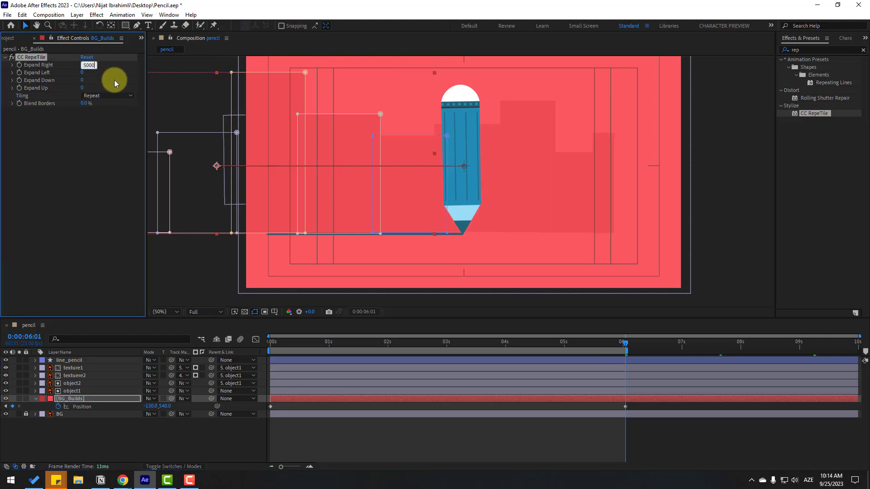
text(0)
key(Return)
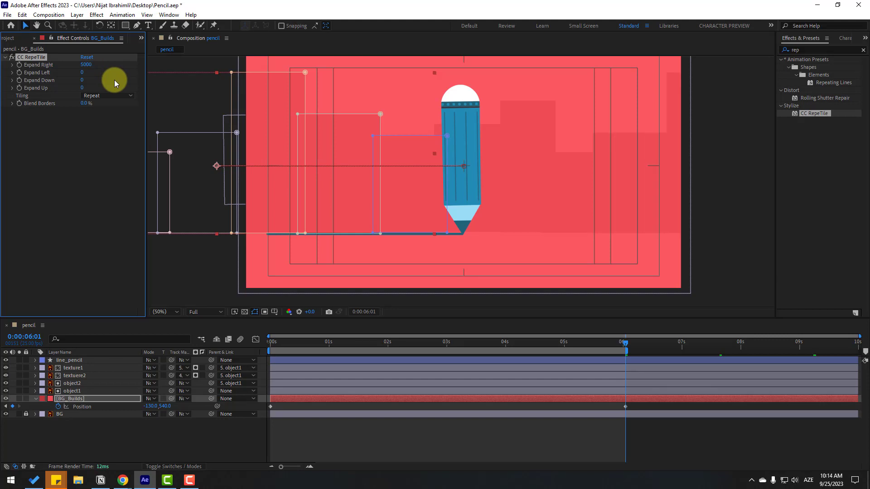
Move the 6:01 Position keyframe's X to about -1930 and preview the skyline slide.
click(631, 406)
drag(150, 411, 74, 412)
click(403, 439)
key(space)
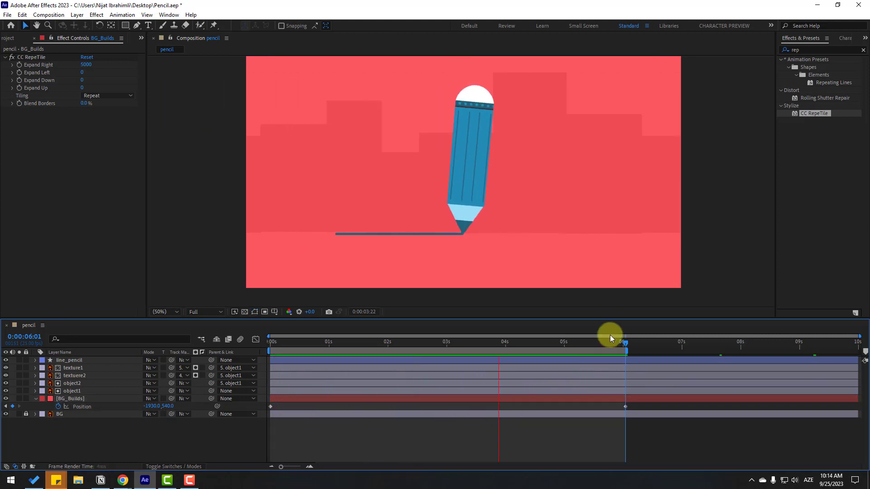
click(623, 342)
click(625, 406)
key(Page_Down)
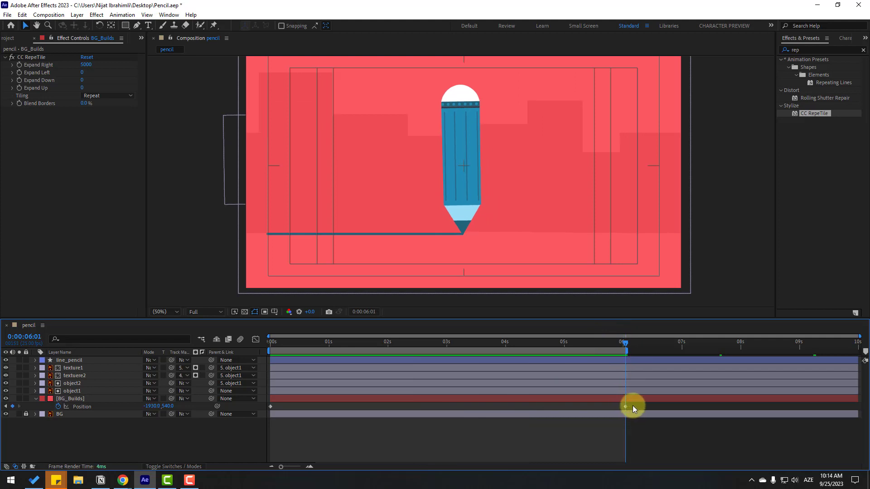
click(626, 407)
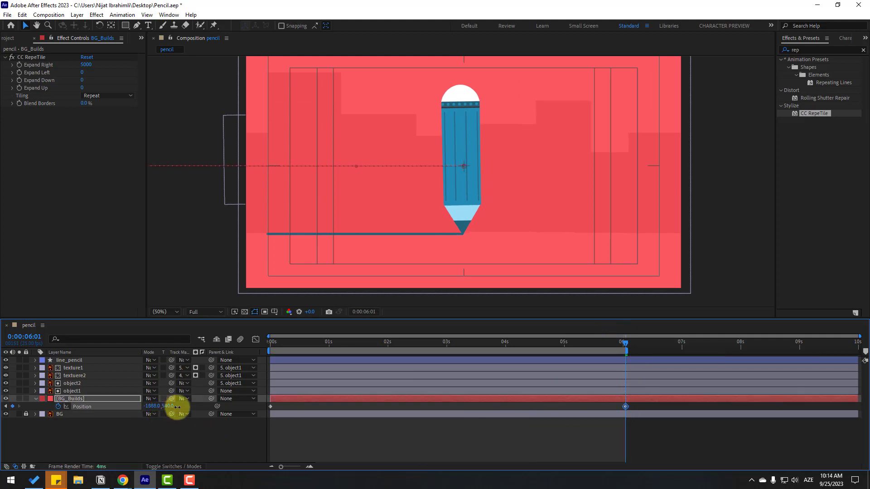